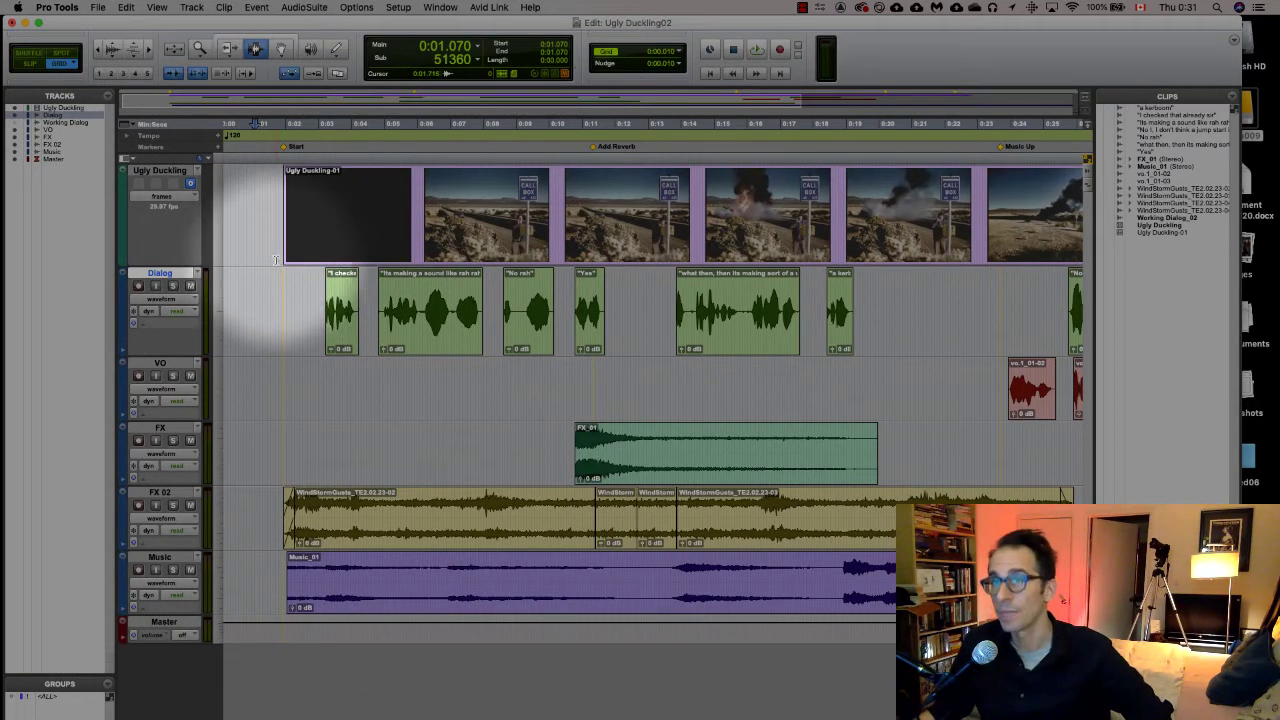
Step: Zoom in on the first clip of the Dialog track and move it earlier along the grid with the Grabber tool
{"action": "left_click", "coordinate": [148, 50]}
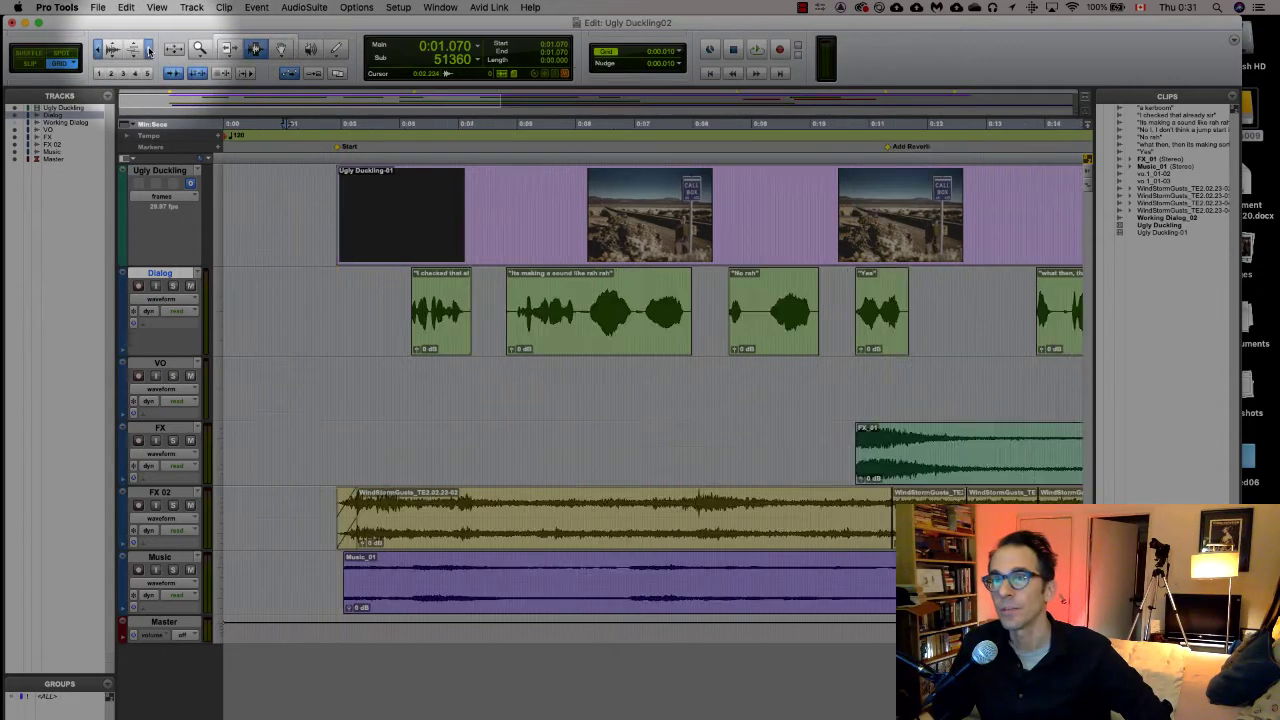
{"action": "left_click", "coordinate": [148, 50]}
{"action": "left_click", "coordinate": [148, 50]}
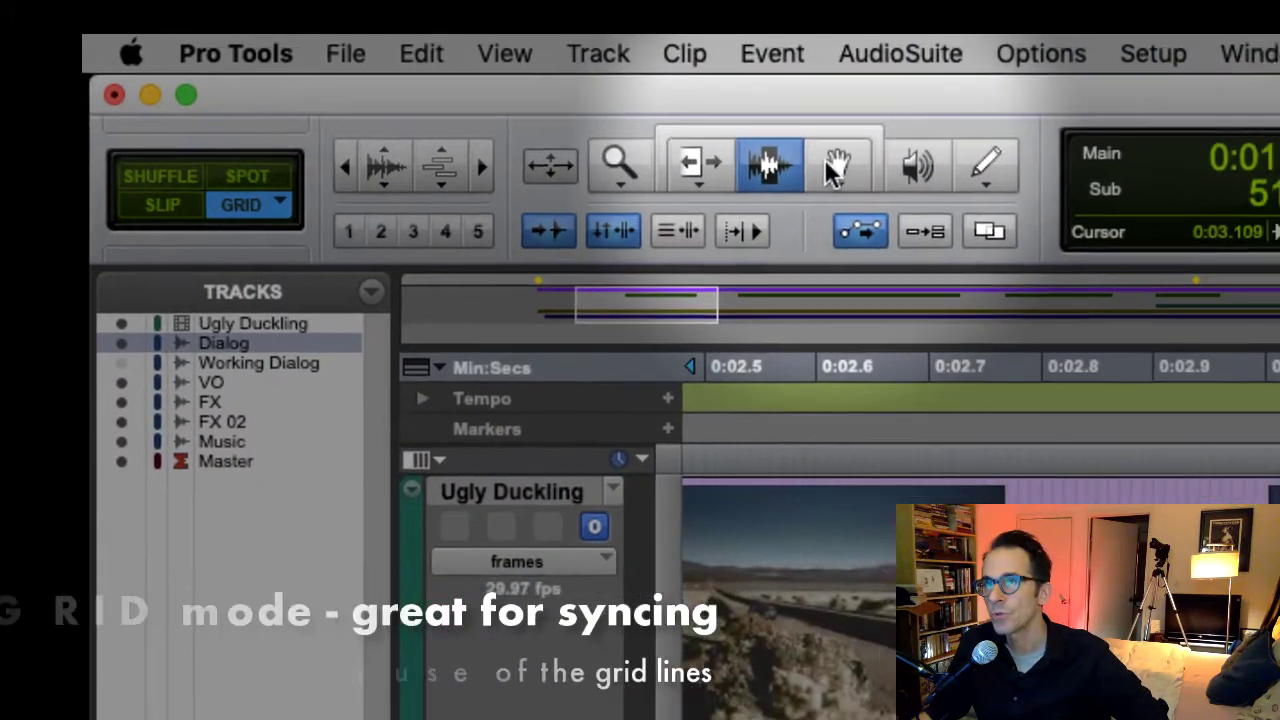
{"action": "left_click", "coordinate": [832, 172]}
{"action": "left_click_drag", "start_coordinate": [888, 383], "coordinate": [662, 398]}
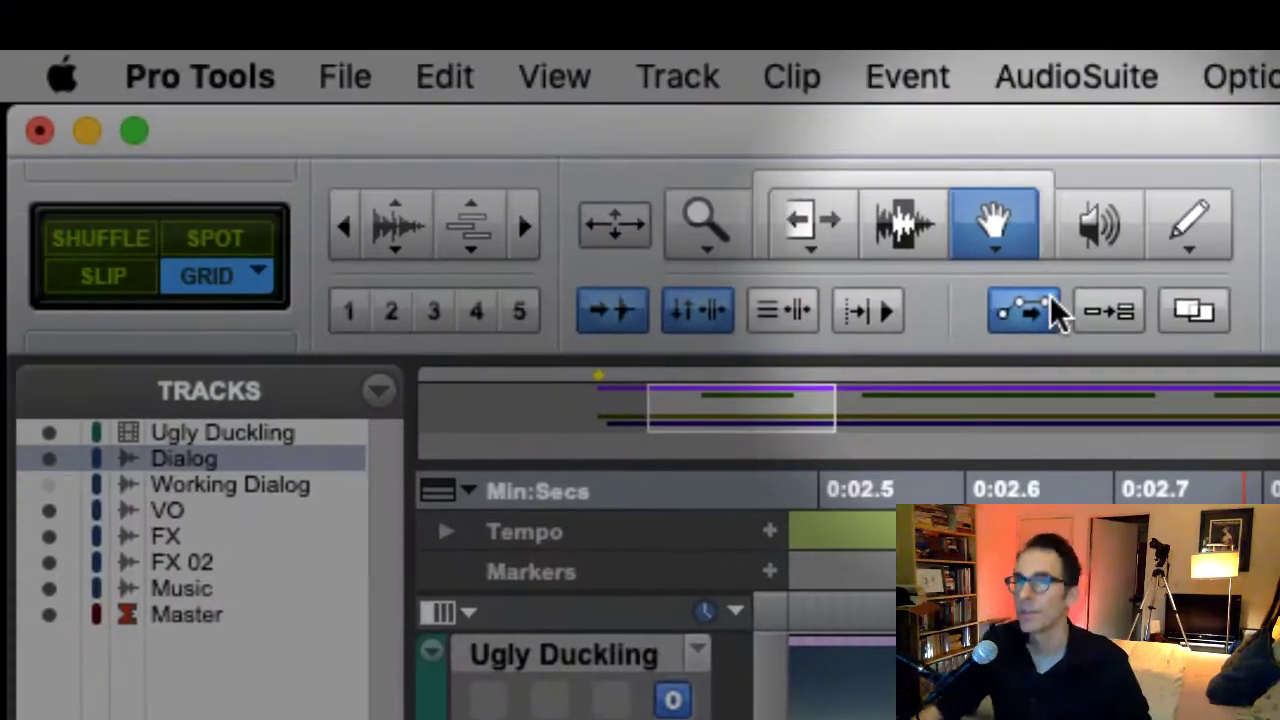
Step: Zoom in further and shift the "I checked that already sir" clip between neighbouring grid lines in Grid mode
{"action": "left_click", "coordinate": [516, 214]}
{"action": "left_click", "coordinate": [516, 214]}
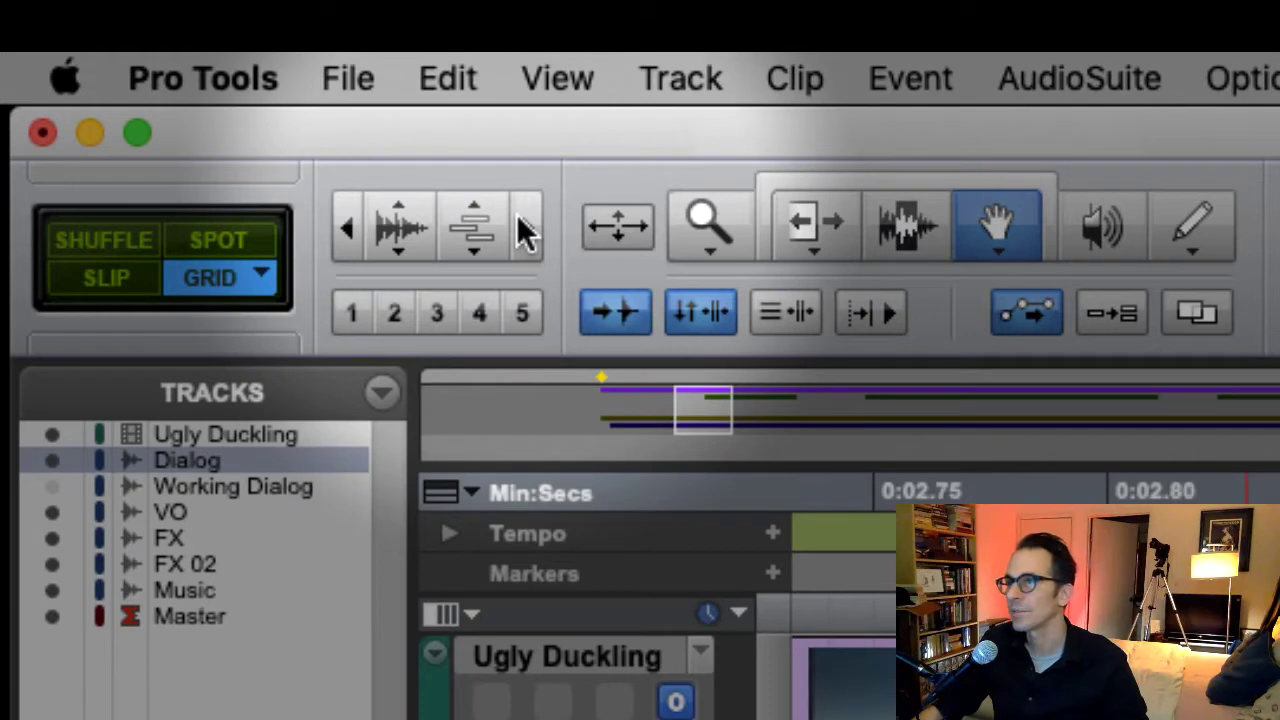
{"action": "left_click", "coordinate": [516, 214]}
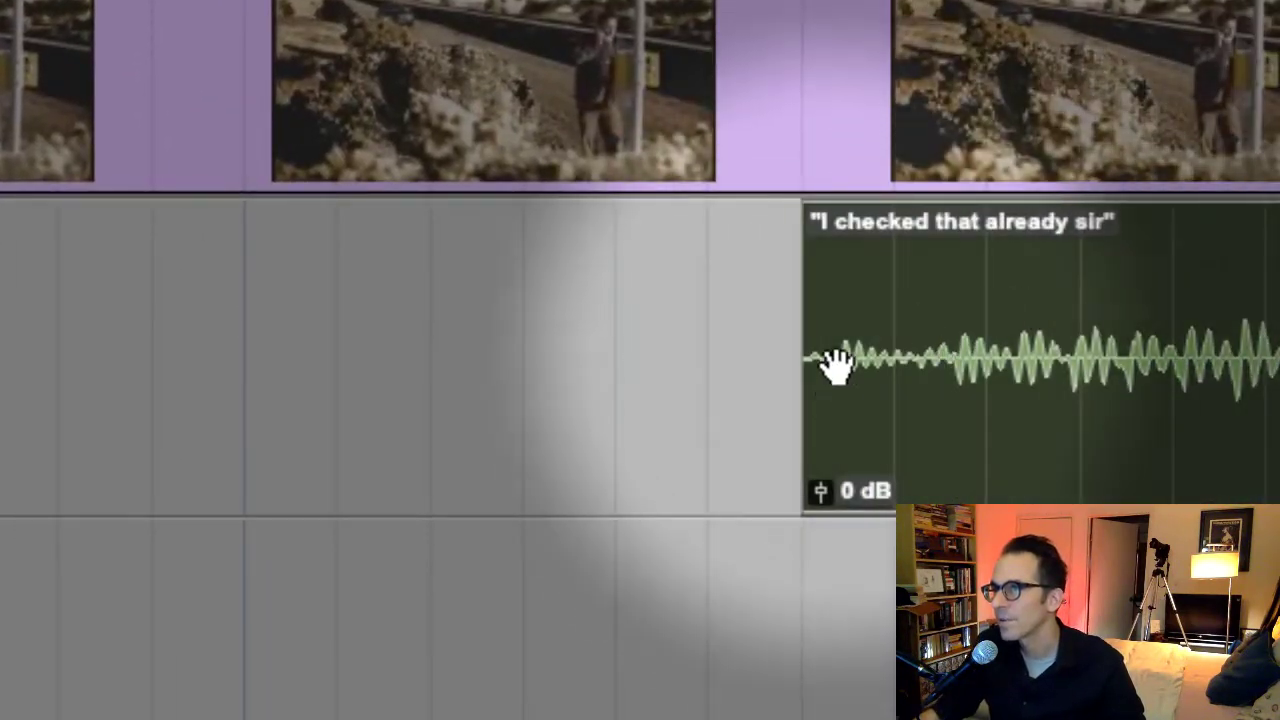
{"action": "left_click_drag", "start_coordinate": [845, 314], "coordinate": [328, 360]}
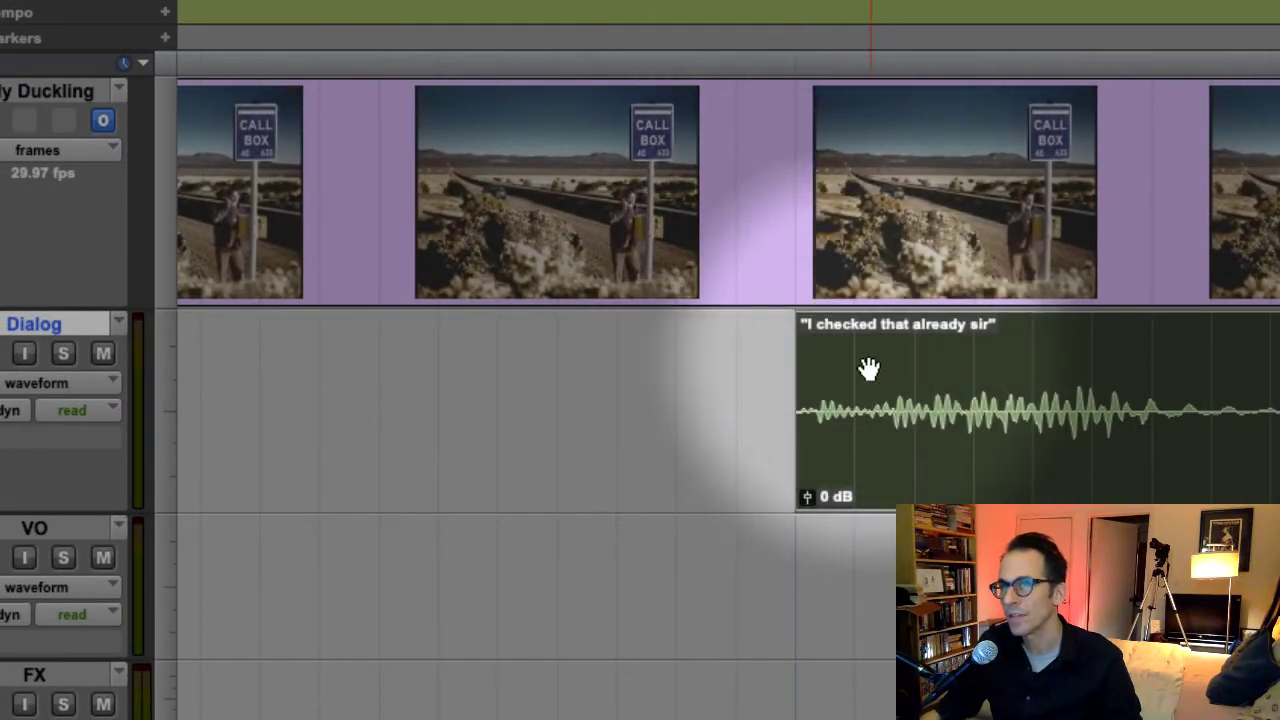
{"action": "left_click", "coordinate": [1034, 371]}
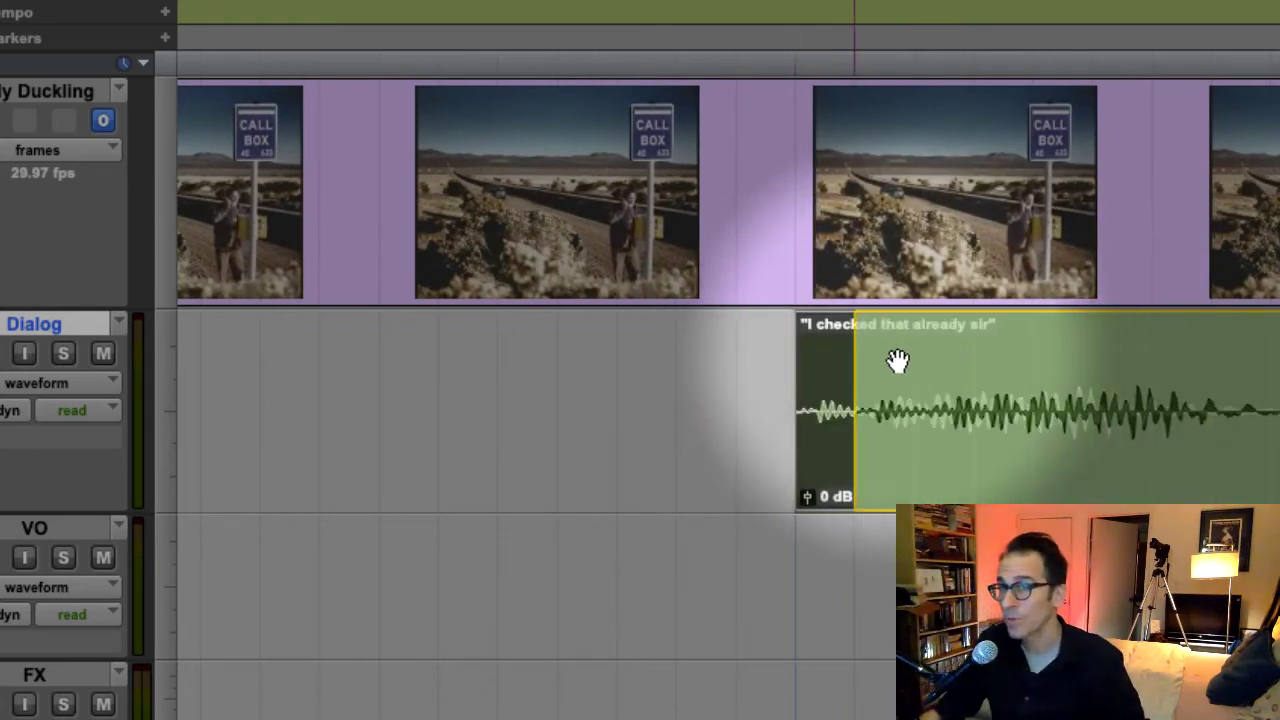
{"action": "left_click", "coordinate": [876, 360]}
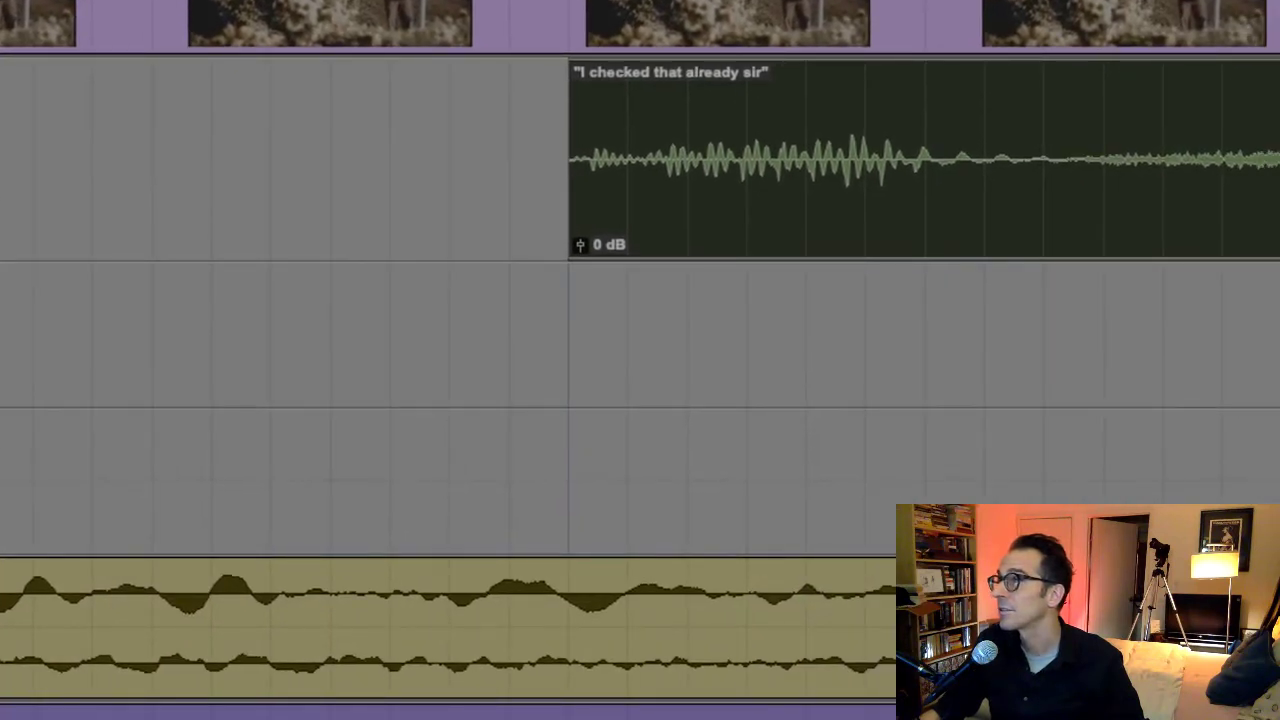
Step: Place vo.1_01-03 on the VO track and an effects clip on the FX track, snapped to the dialog clip's start
{"action": "left_click_drag", "start_coordinate": [760, 378], "coordinate": [580, 376]}
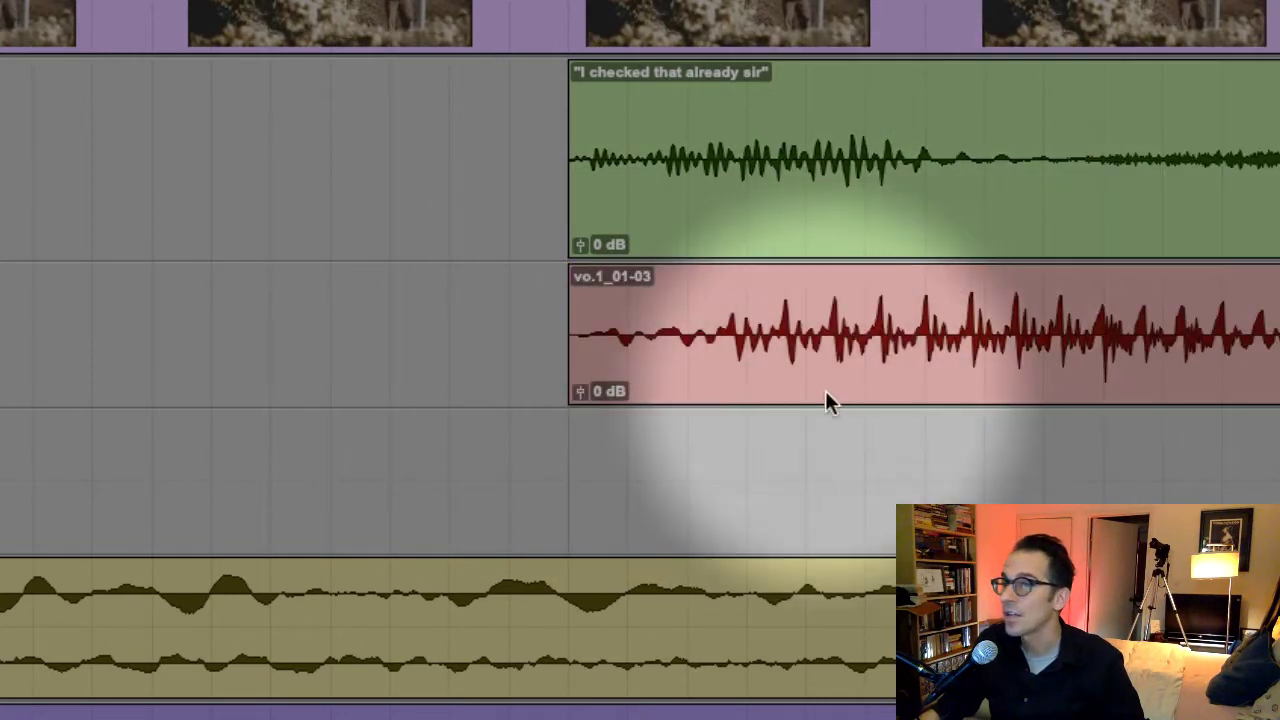
{"action": "left_click_drag", "start_coordinate": [825, 395], "coordinate": [579, 462]}
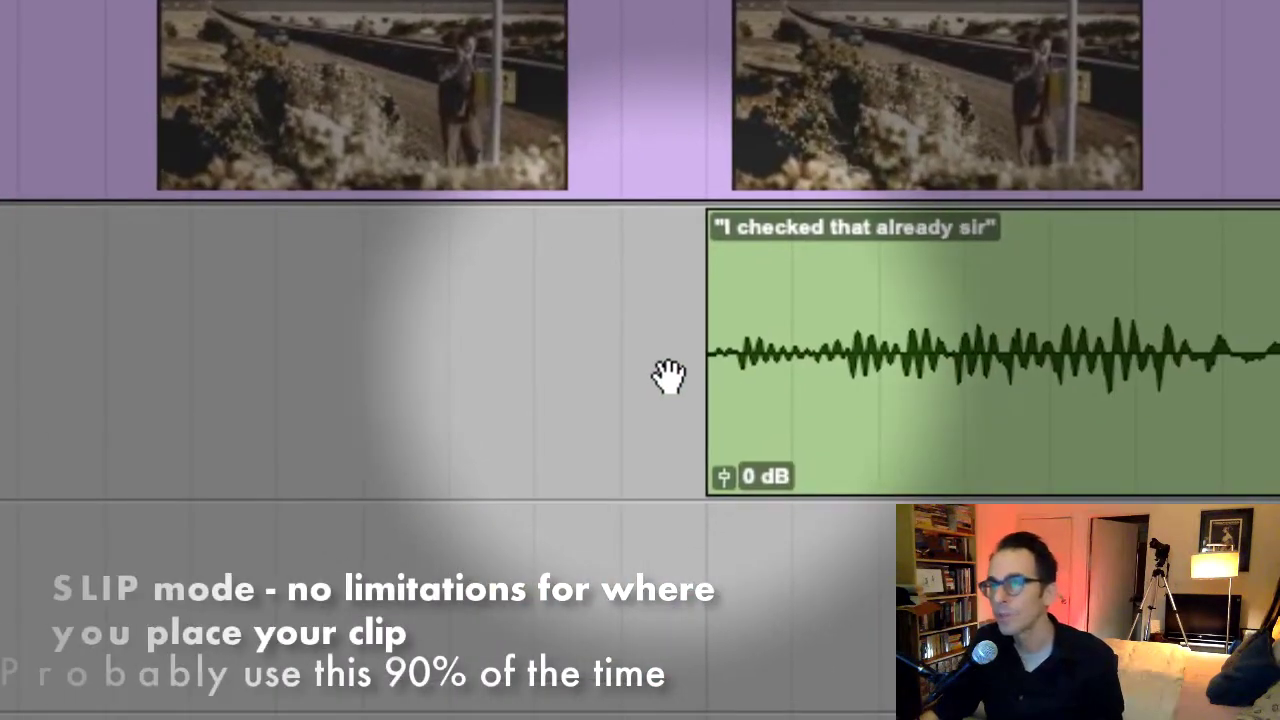
Step: In Slip mode, move the "I checked that already sir" clip slightly later so it starts off the grid line
{"action": "left_click_drag", "start_coordinate": [918, 405], "coordinate": [918, 470]}
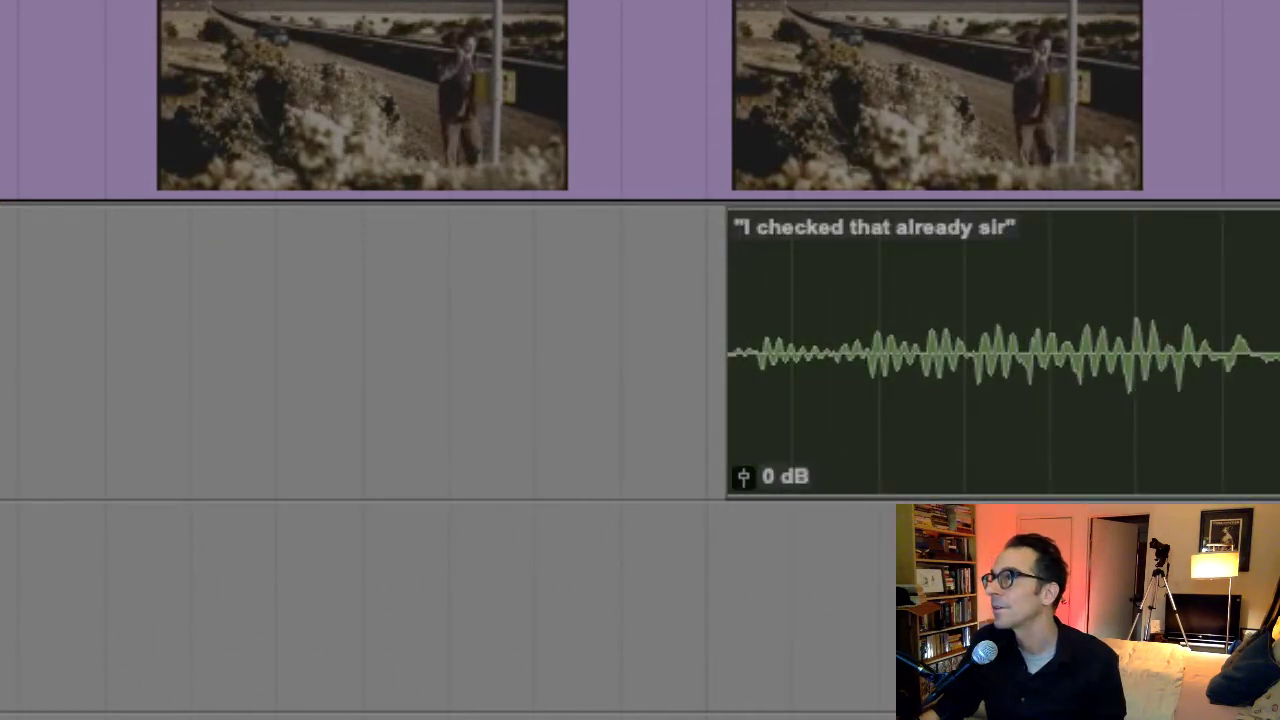
Step: Try to align the FX_01 clip by eye with the dialog clip's start on the FX track, and remove it
{"action": "left_click", "coordinate": [1250, 610]}
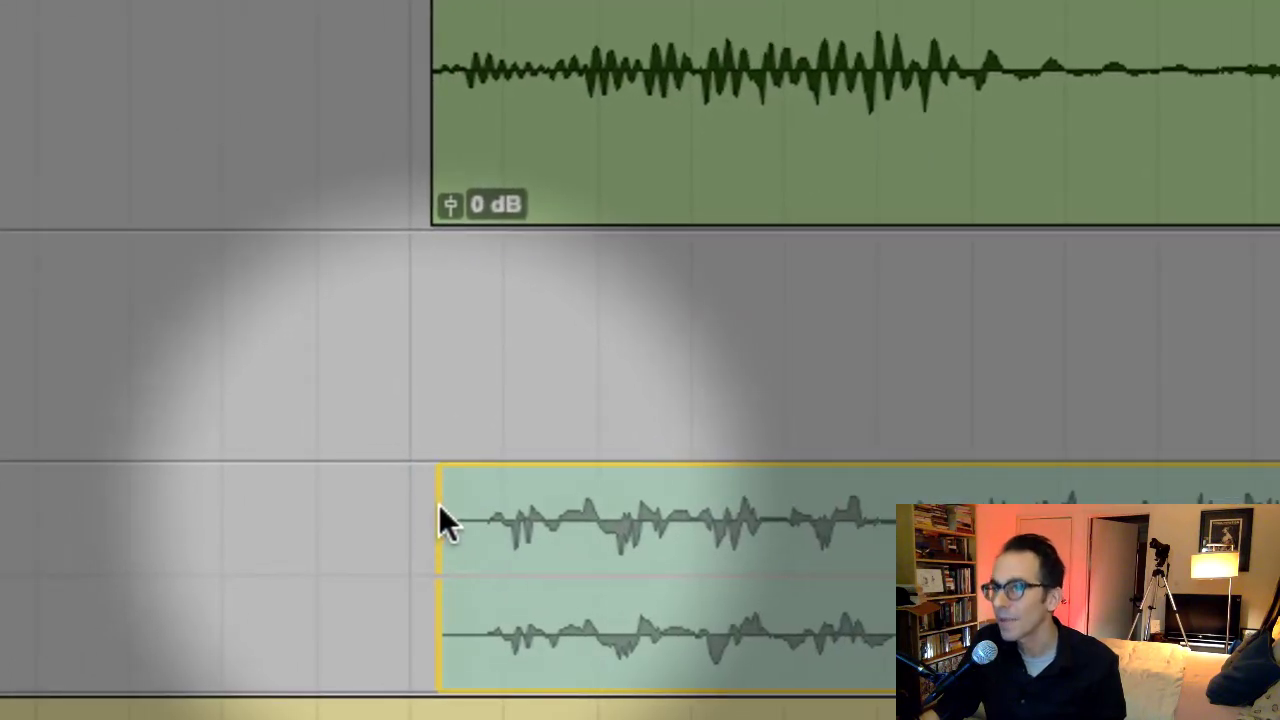
{"action": "left_click_drag", "start_coordinate": [437, 507], "coordinate": [429, 507]}
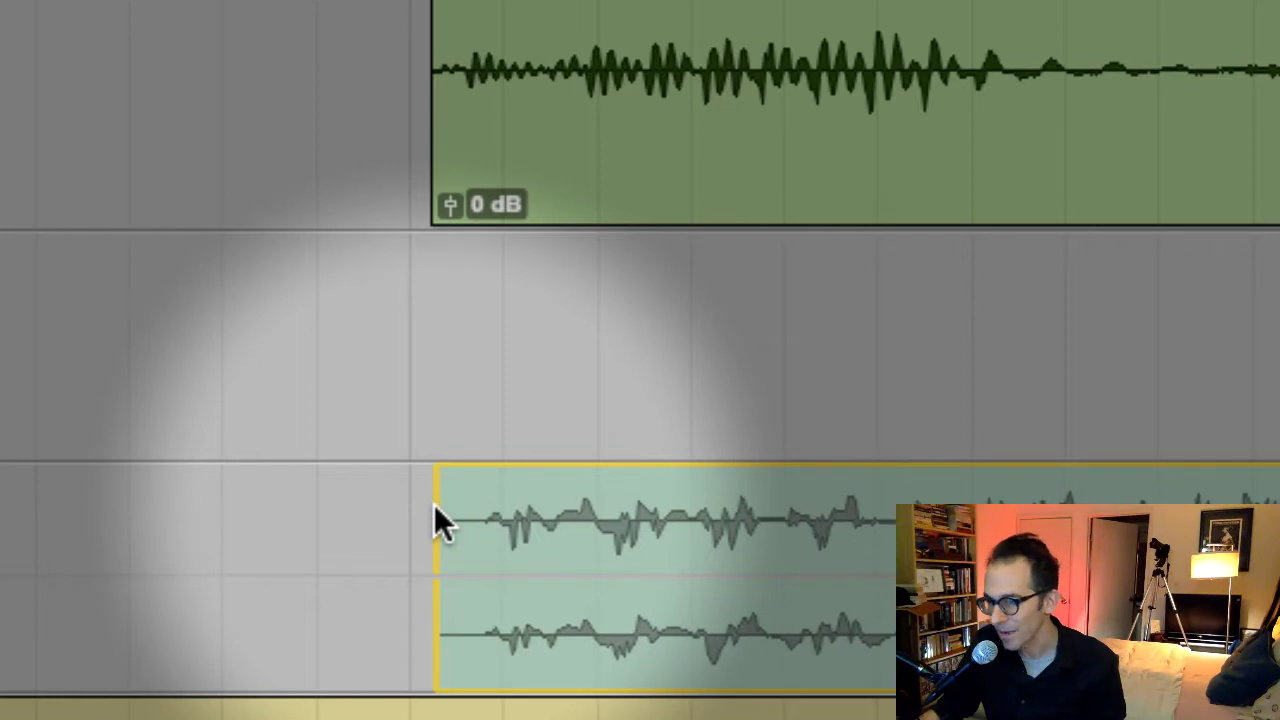
{"action": "left_click_drag", "start_coordinate": [434, 506], "coordinate": [430, 515]}
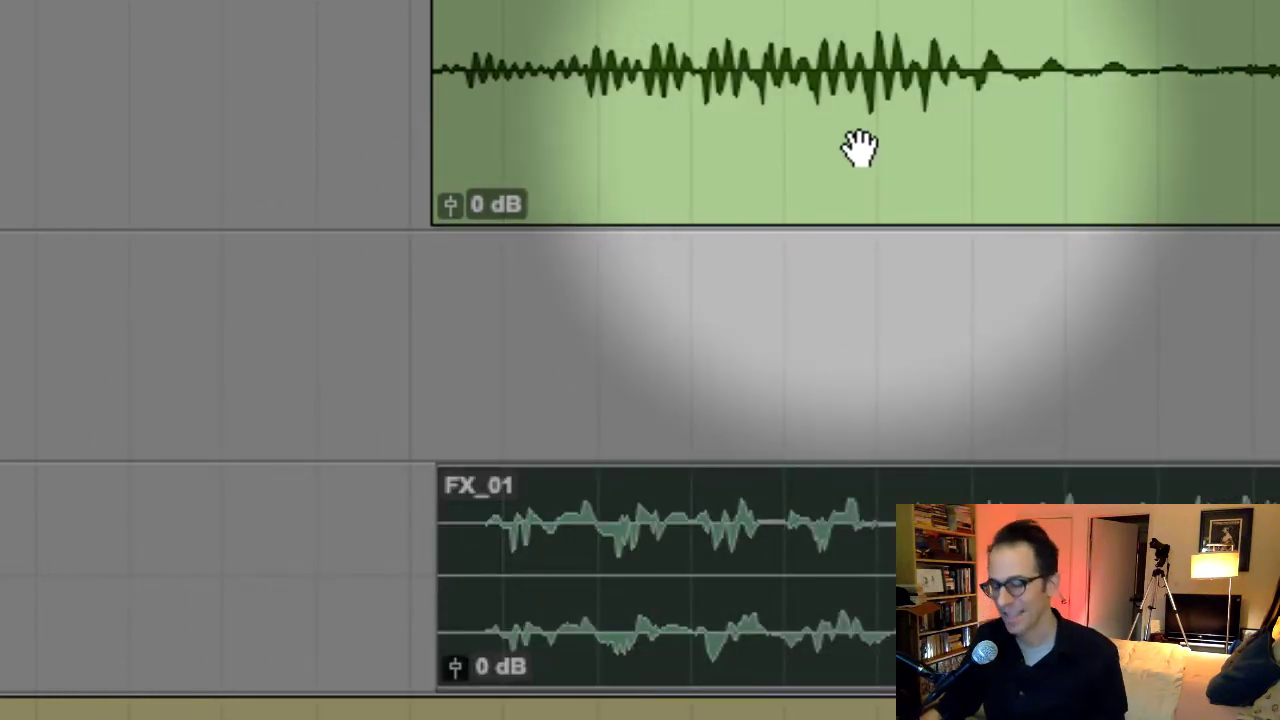
{"action": "key", "text": "Delete"}
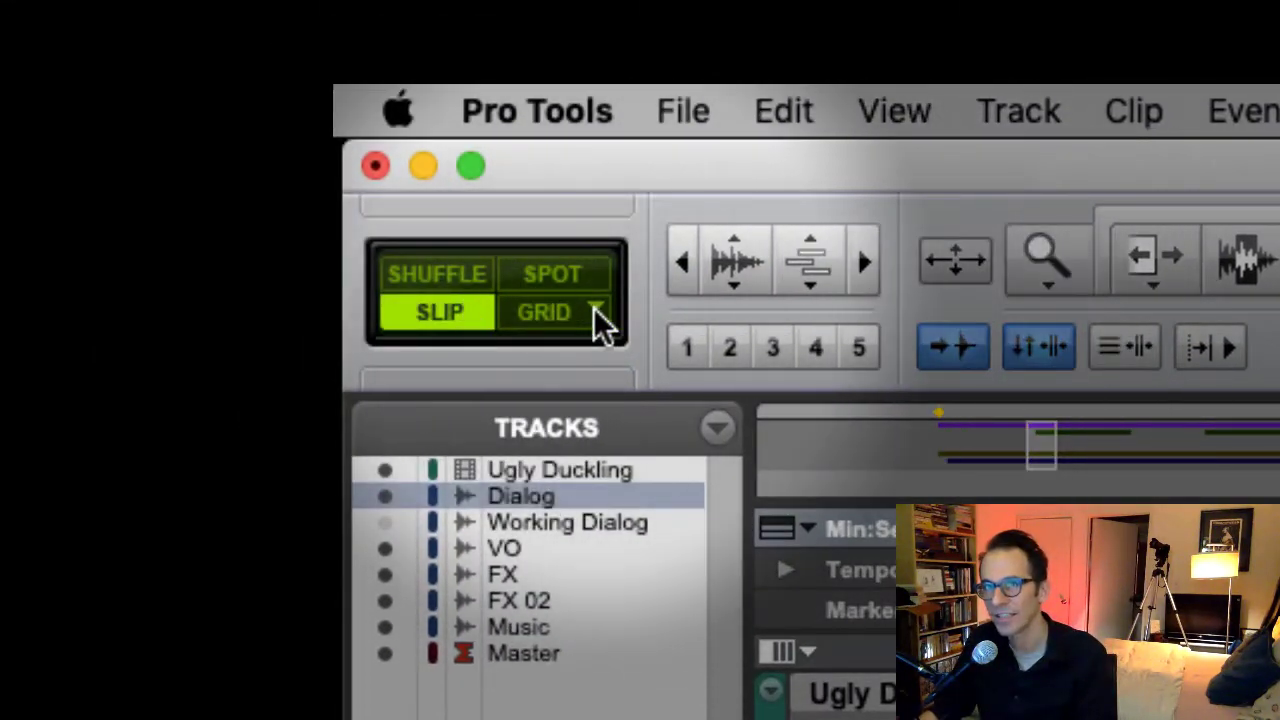
Step: Switch to Relative Grid mode and move the "I checked that already sir" clip four grid lines earlier and back again
{"action": "left_click", "coordinate": [595, 310]}
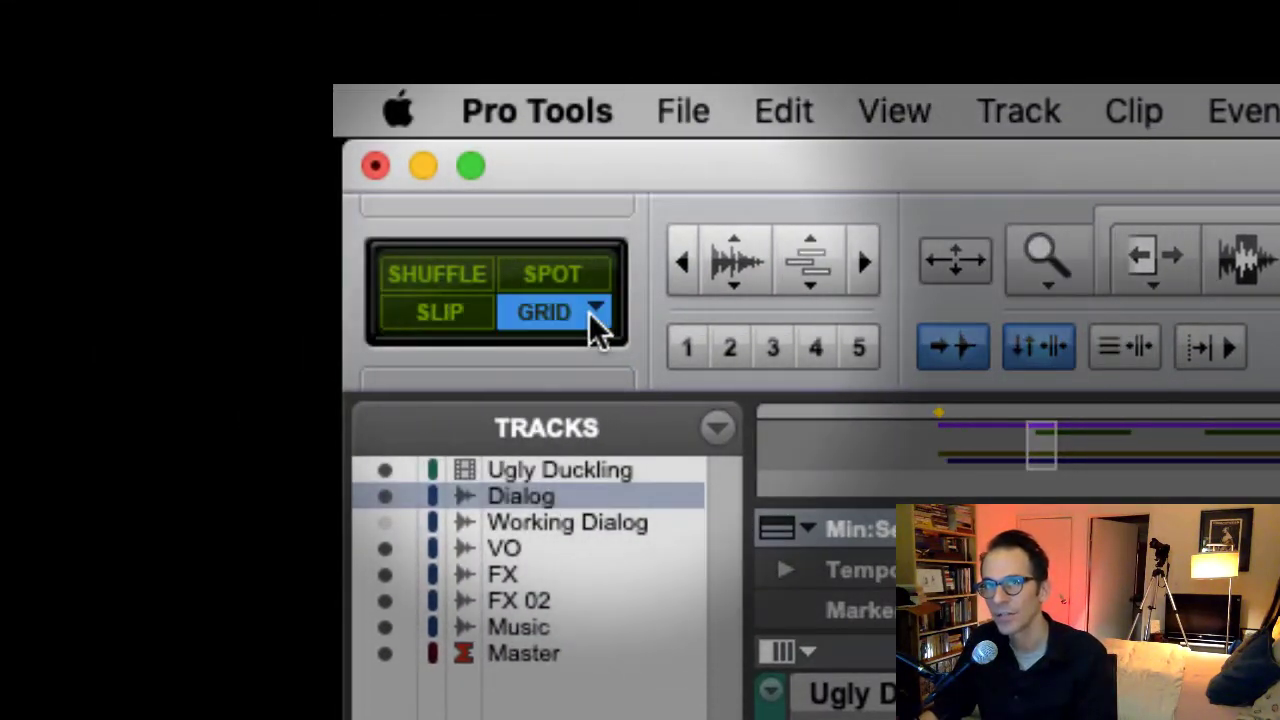
{"action": "left_click", "coordinate": [586, 314]}
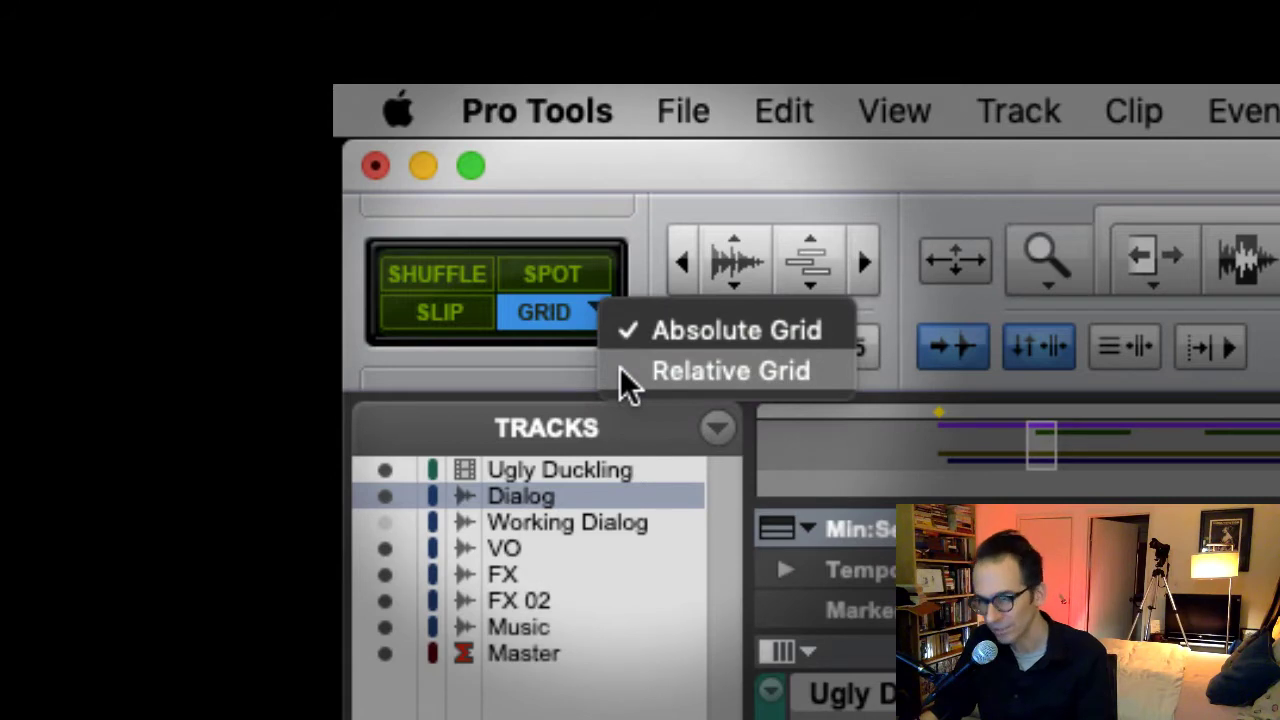
{"action": "left_click", "coordinate": [620, 370]}
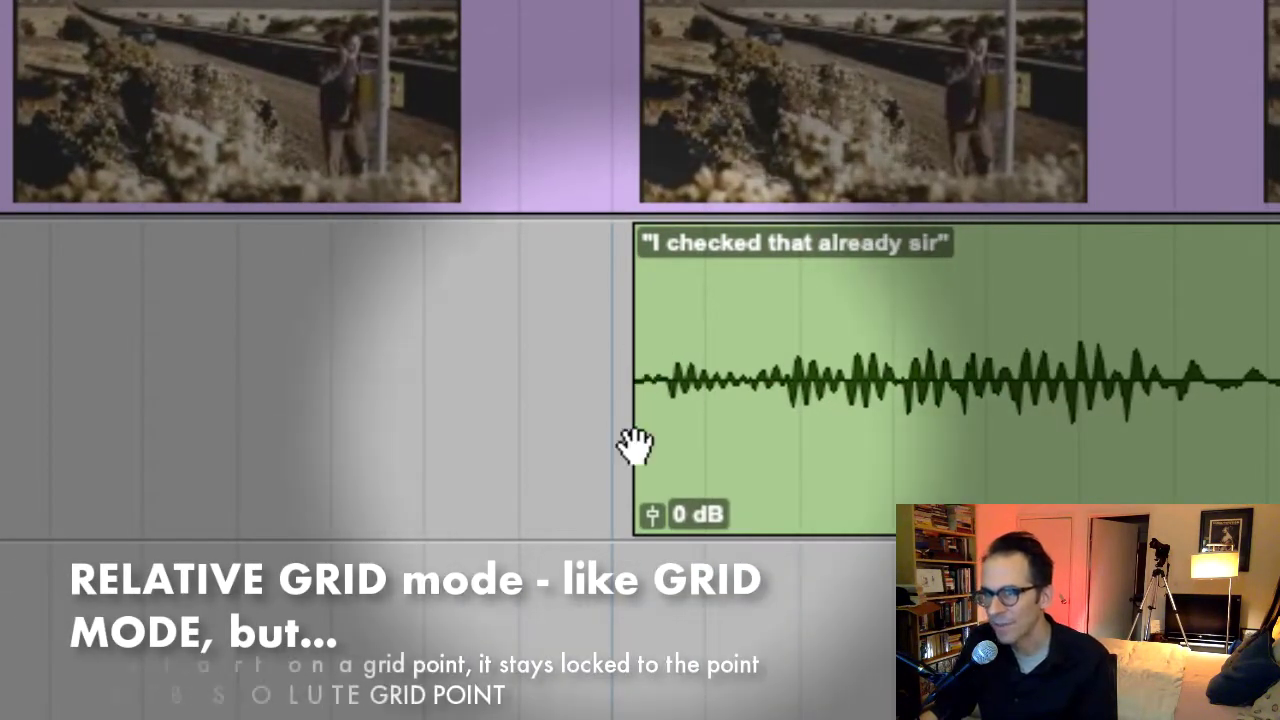
{"action": "left_click_drag", "start_coordinate": [723, 457], "coordinate": [380, 449]}
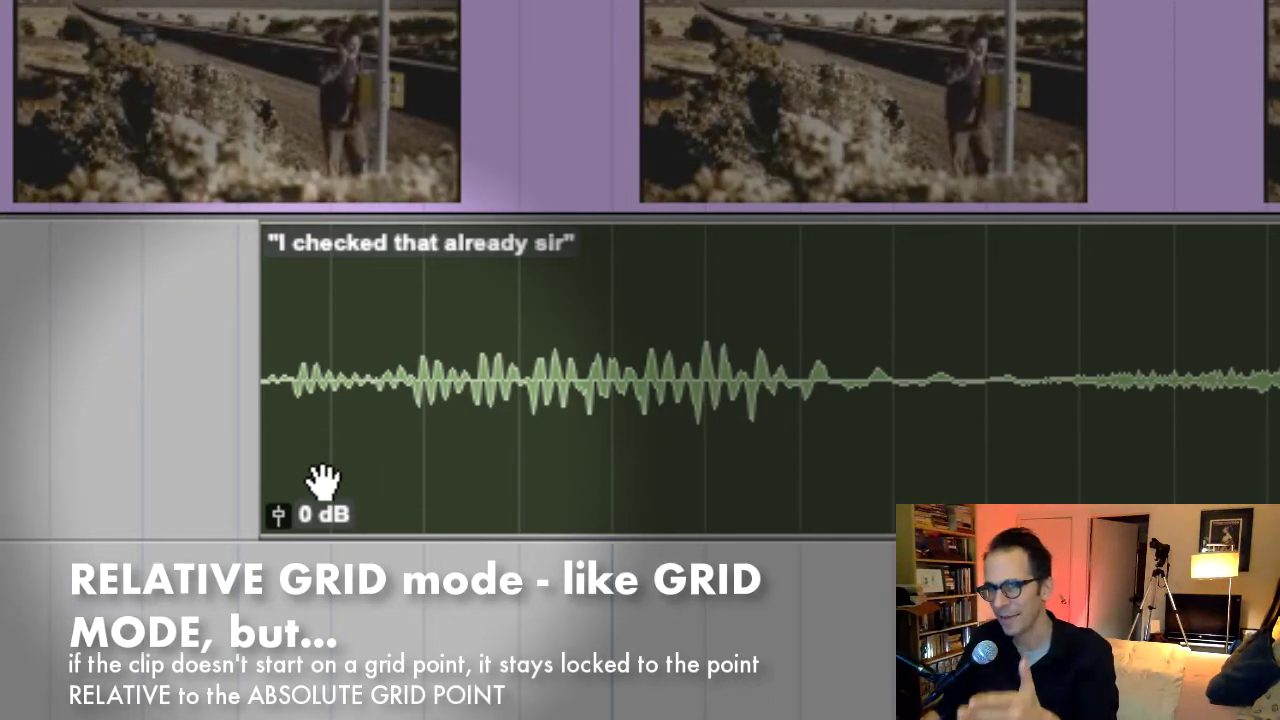
{"action": "left_click_drag", "start_coordinate": [323, 487], "coordinate": [690, 488]}
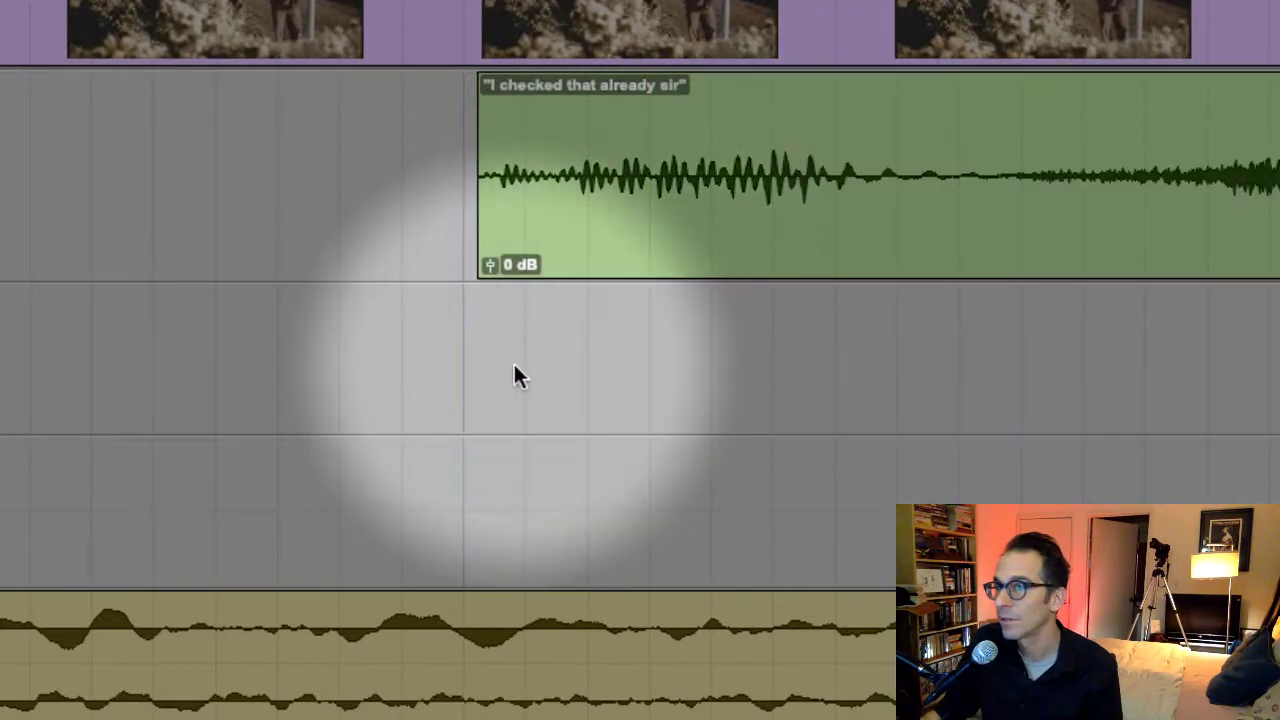
Step: Try placing FX_01 on the FX track near the dialog clip's start in Relative Grid mode, and undo the placement
{"action": "left_click_drag", "start_coordinate": [513, 365], "coordinate": [467, 504]}
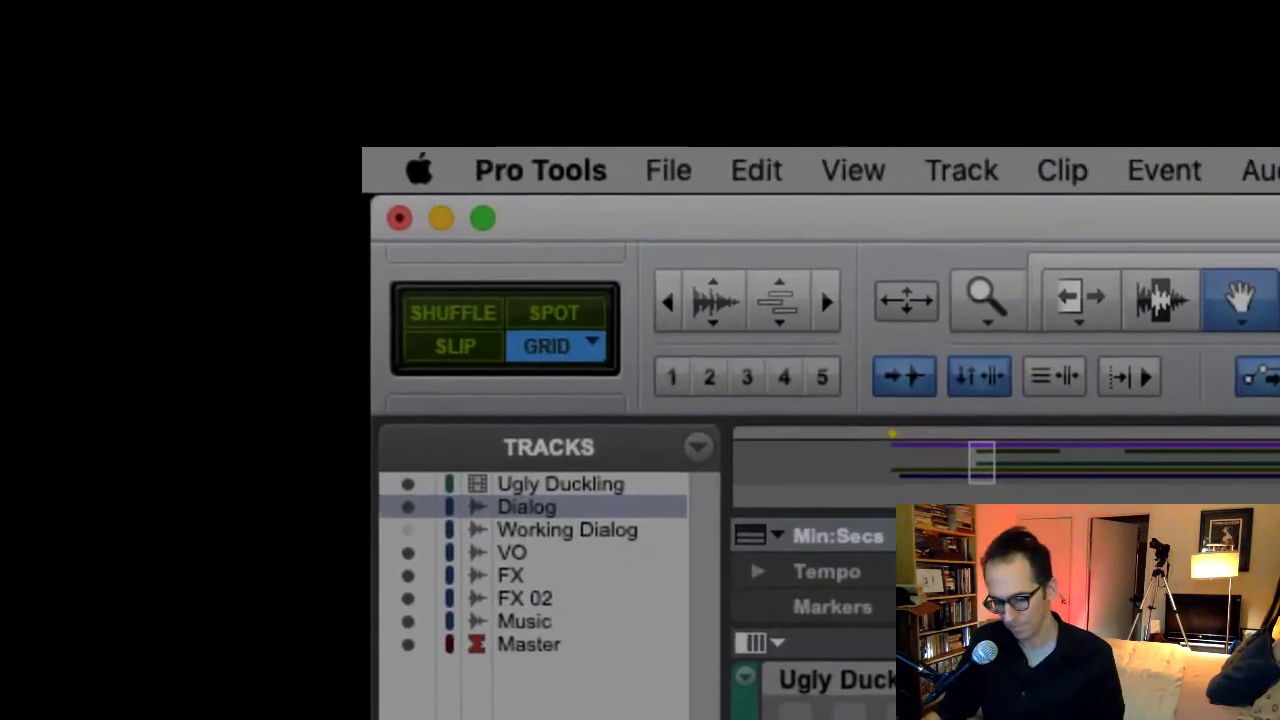
{"action": "key", "text": "super+z"}
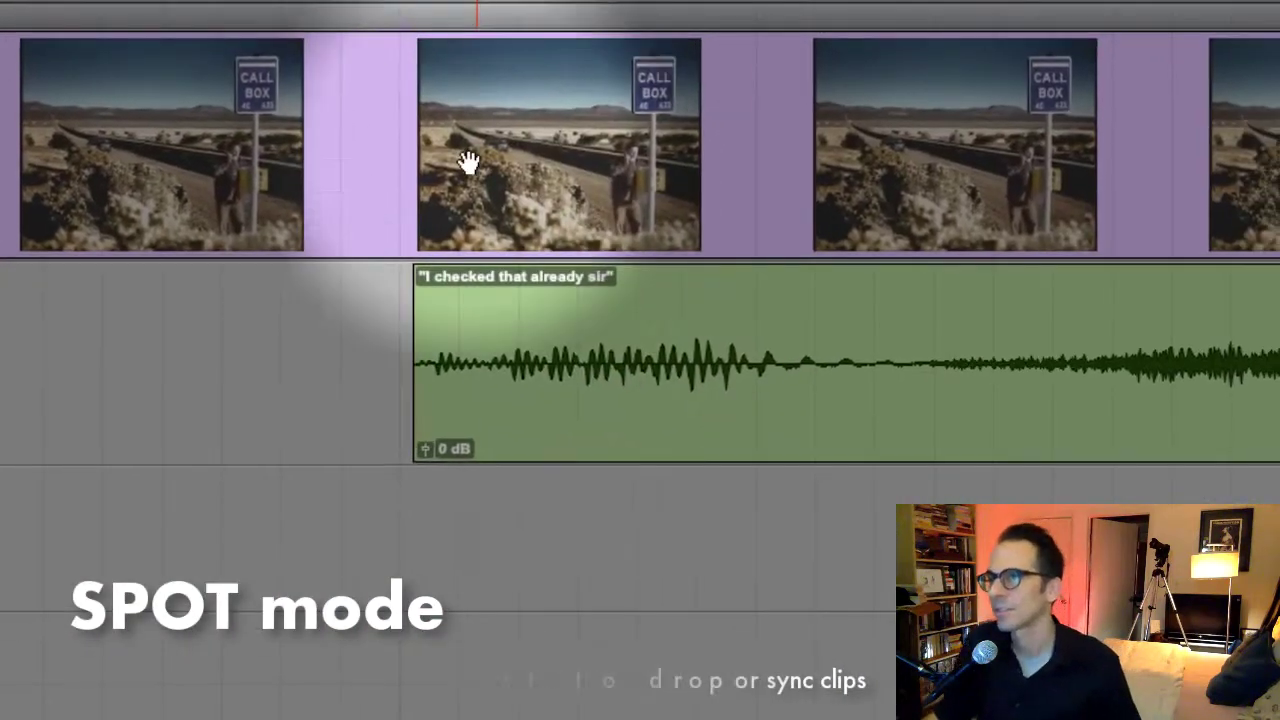
Step: Open the Spot Dialog for the "I checked that already sir" clip to examine its start time
{"action": "left_click", "coordinate": [503, 339]}
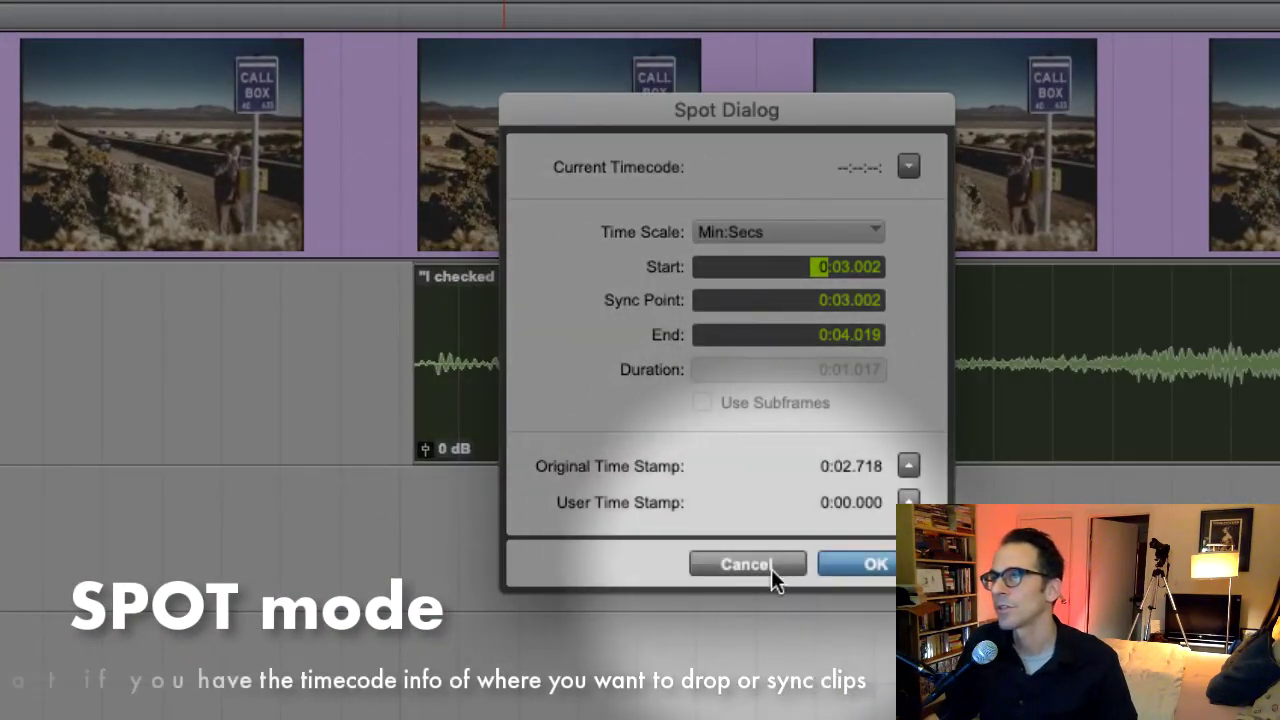
{"action": "left_click", "coordinate": [765, 566]}
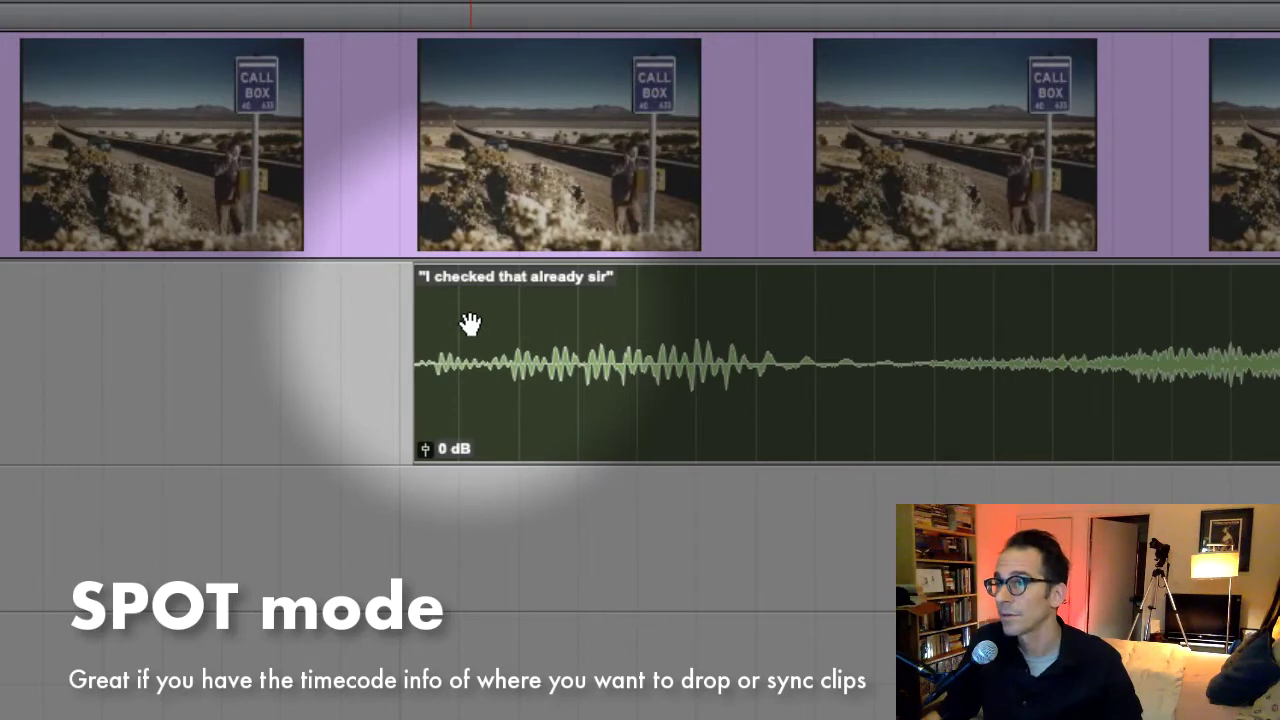
{"action": "left_click", "coordinate": [470, 322]}
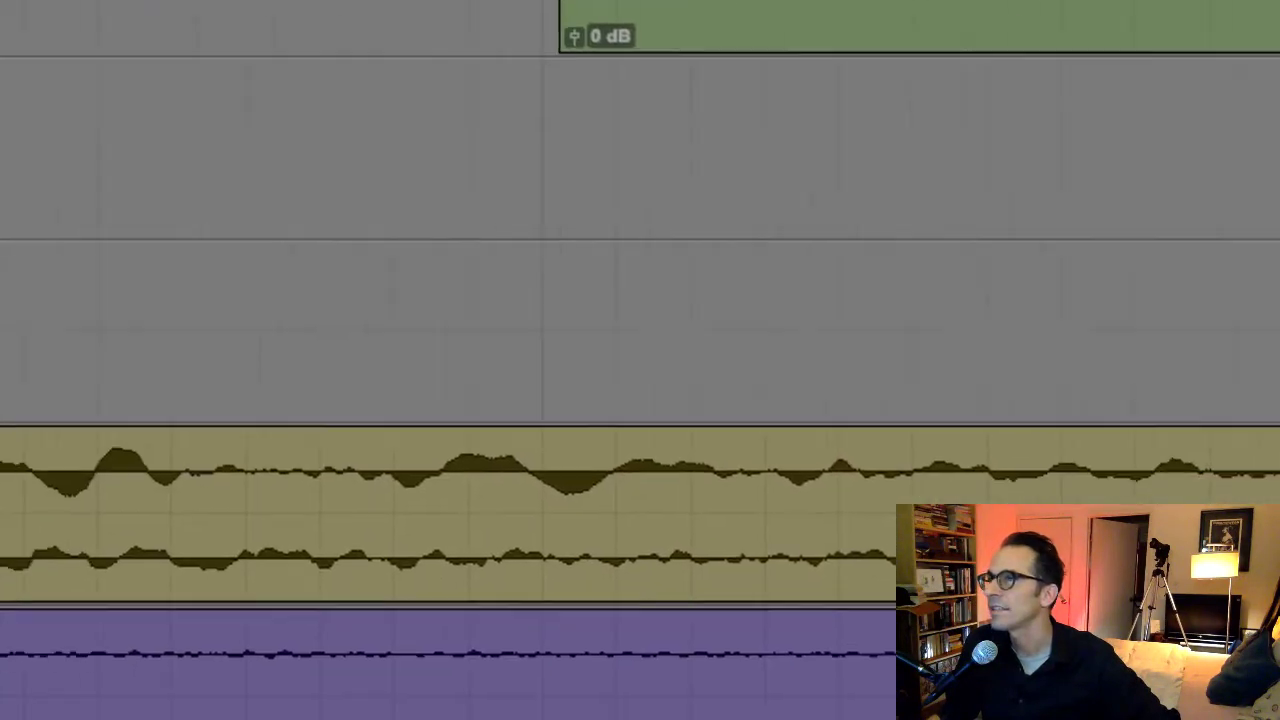
Step: Place FX_01 on the FX track in Spot mode with a start time of 0:03.002
{"action": "left_click_drag", "start_coordinate": [800, 5], "coordinate": [589, 320]}
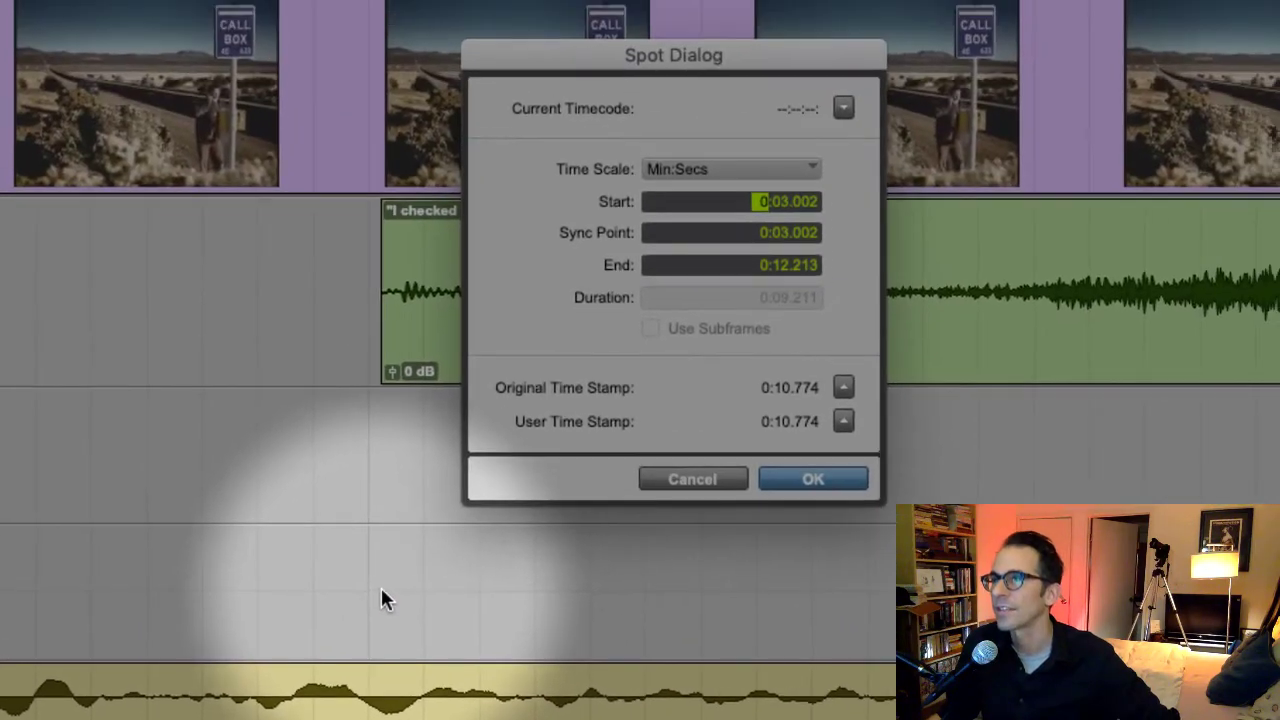
{"action": "left_click", "coordinate": [806, 201]}
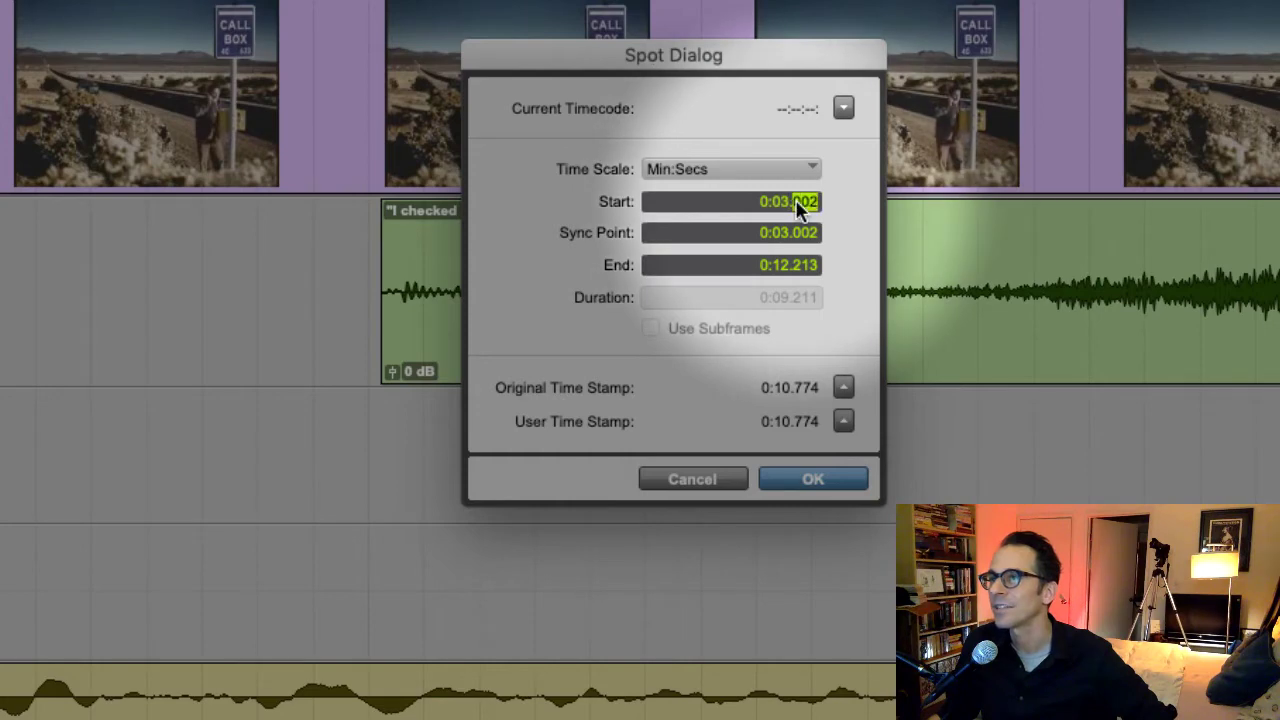
{"action": "left_click", "coordinate": [811, 479]}
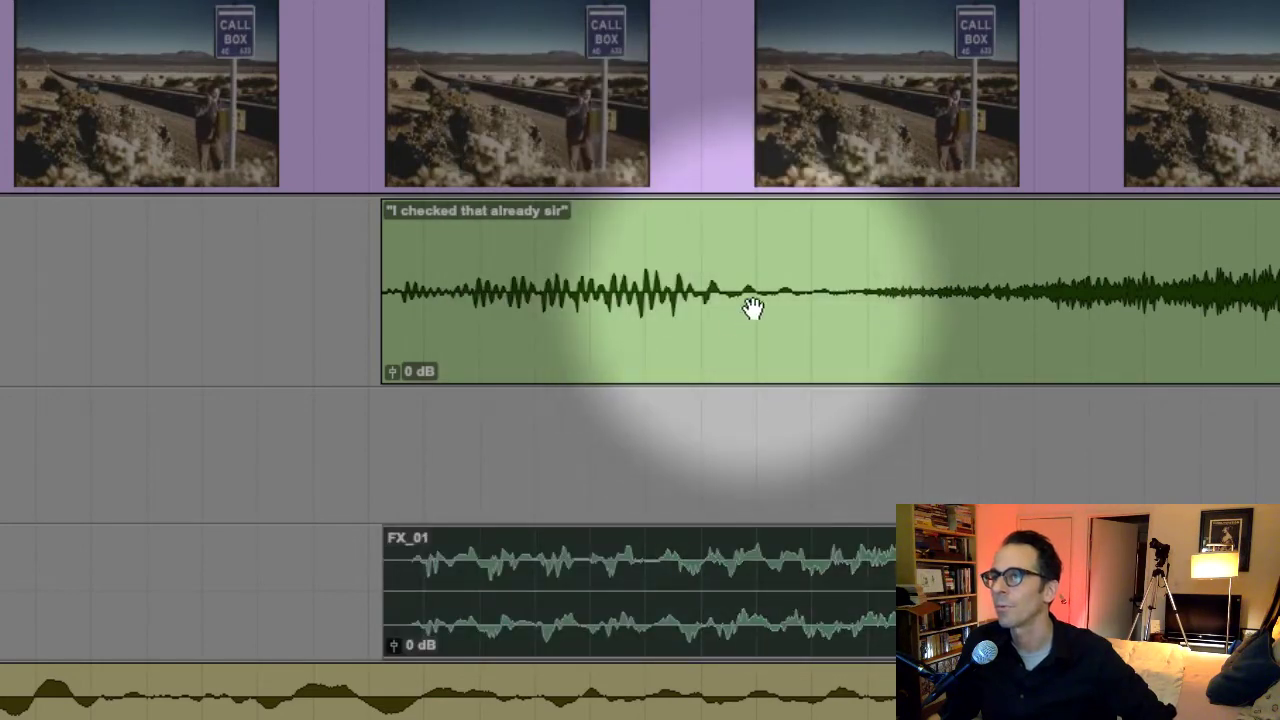
Step: Check the start times of FX_01 and the "I checked that already sir" clip in the Spot Dialog, leaving both unchanged
{"action": "left_click", "coordinate": [481, 355]}
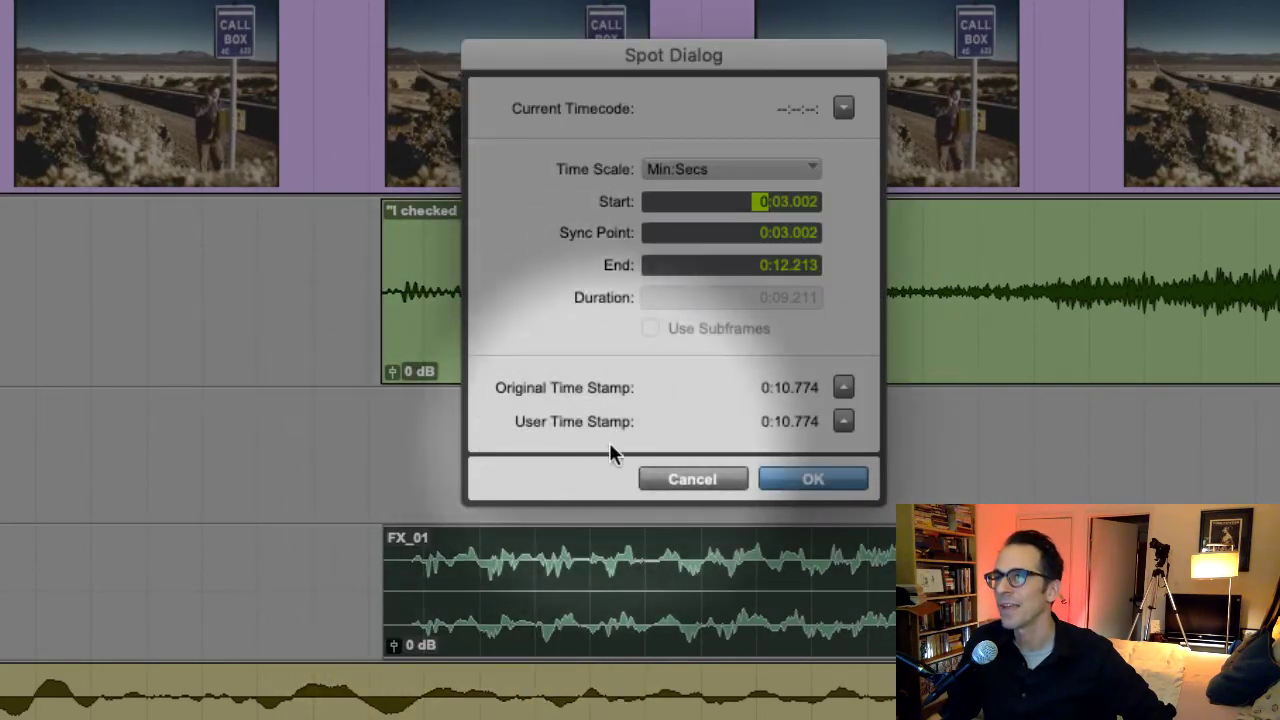
{"action": "left_click", "coordinate": [694, 477]}
{"action": "left_click", "coordinate": [596, 372]}
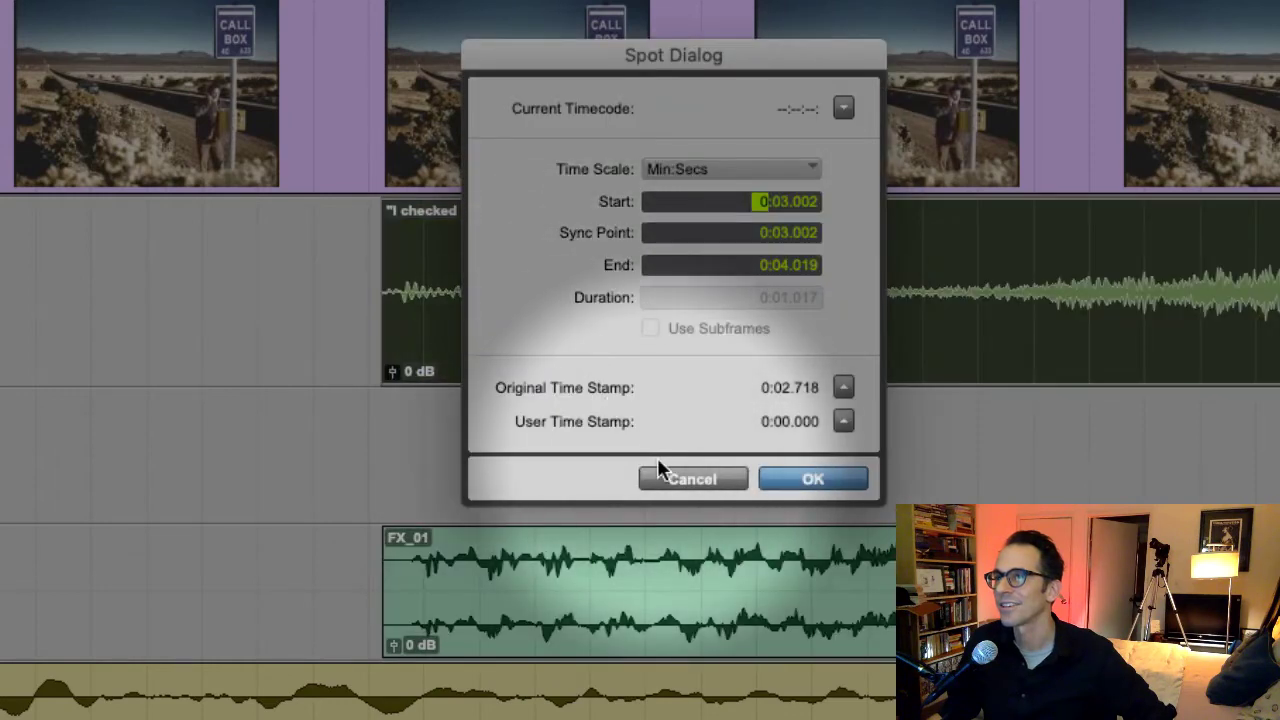
{"action": "left_click", "coordinate": [678, 477]}
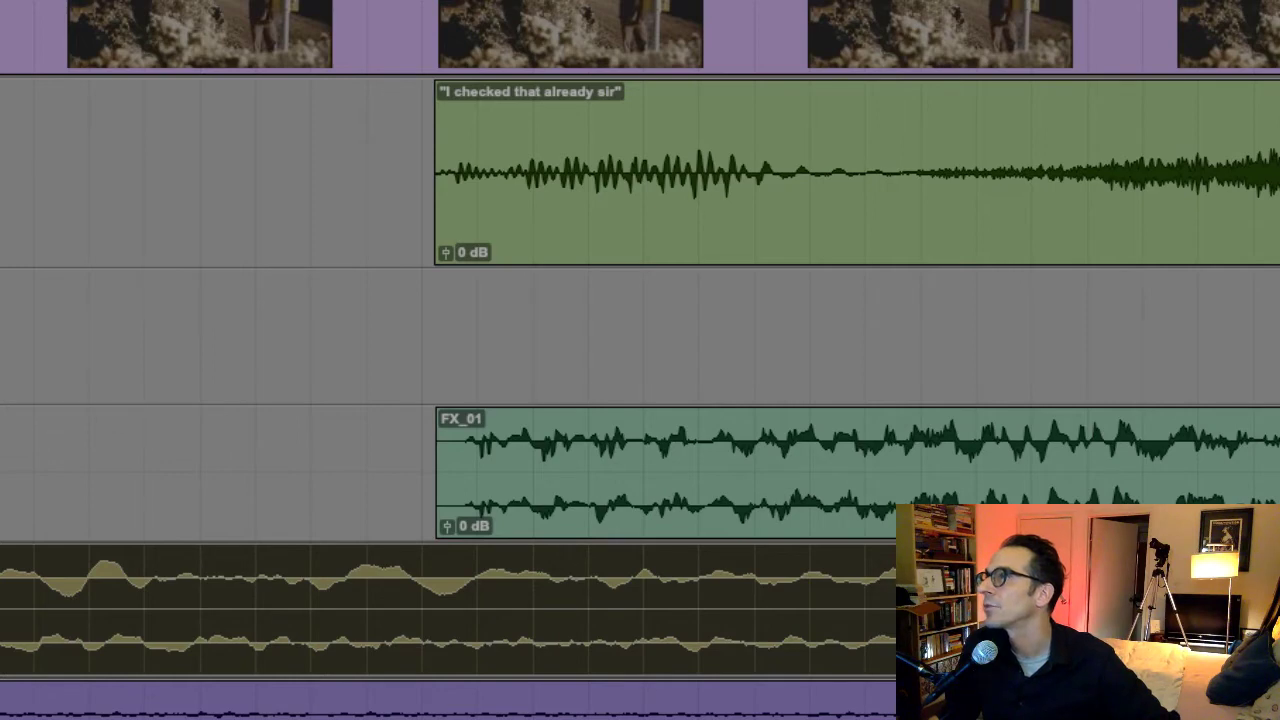
Step: Place FX_01.L on the VO track in Spot mode with a start time of 0:03.002
{"action": "left_click_drag", "start_coordinate": [1279, 50], "coordinate": [38, 335]}
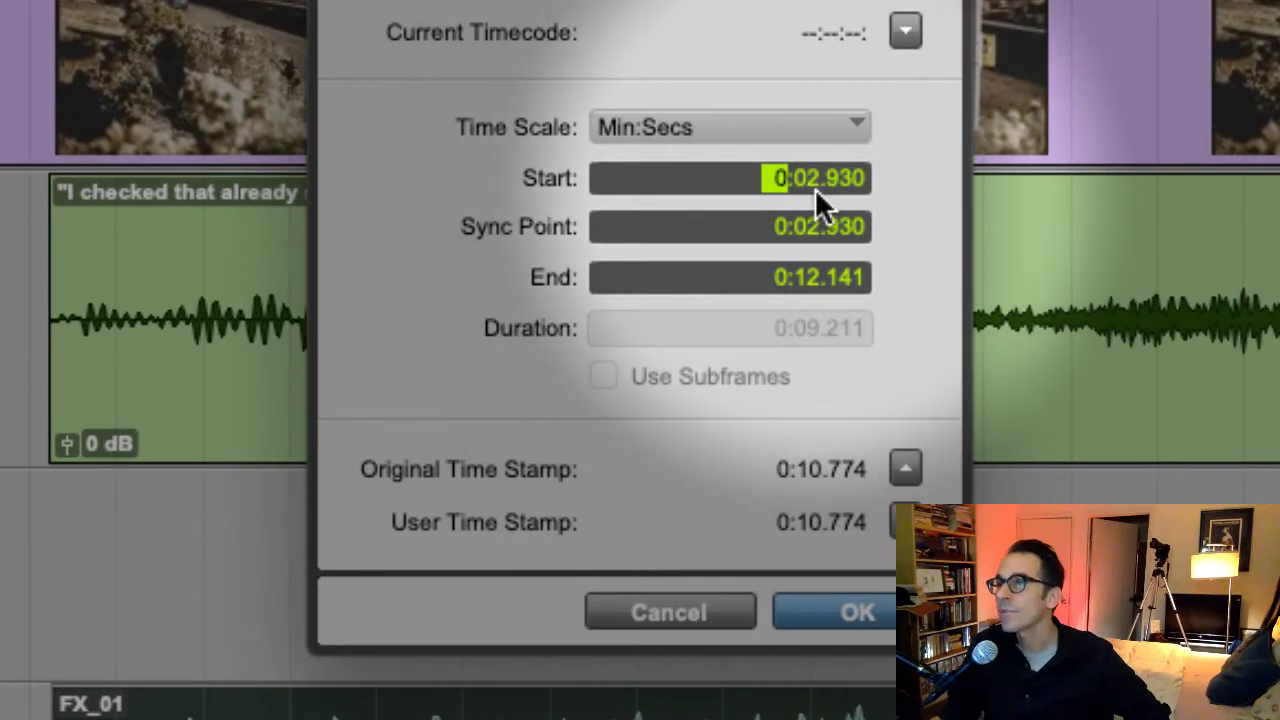
{"action": "left_click", "coordinate": [810, 183]}
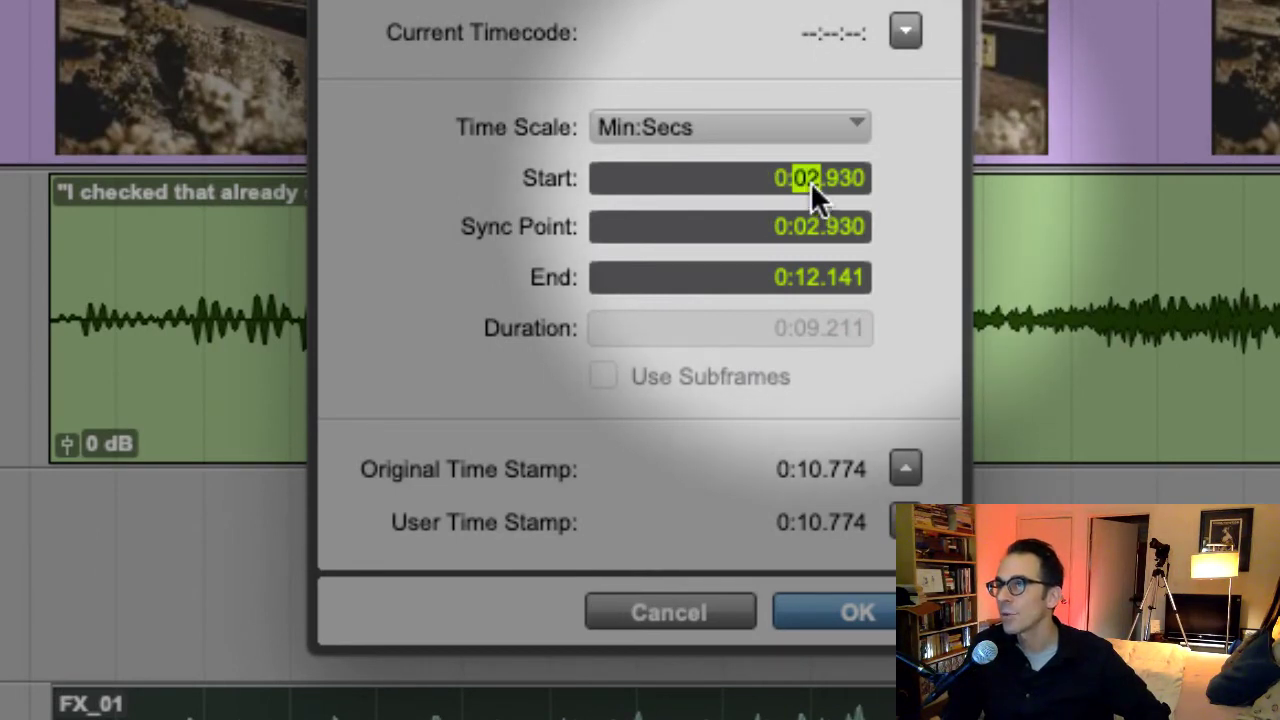
{"action": "type", "text": "03"}
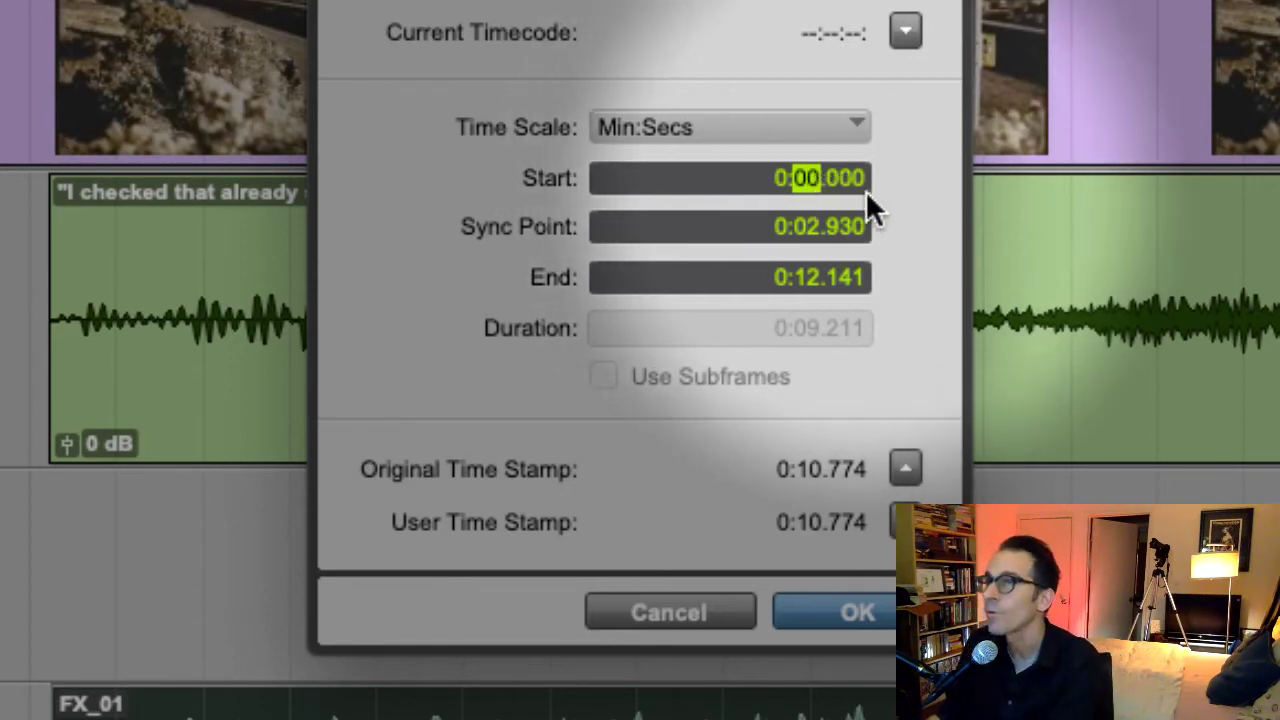
{"action": "key", "text": "period"}
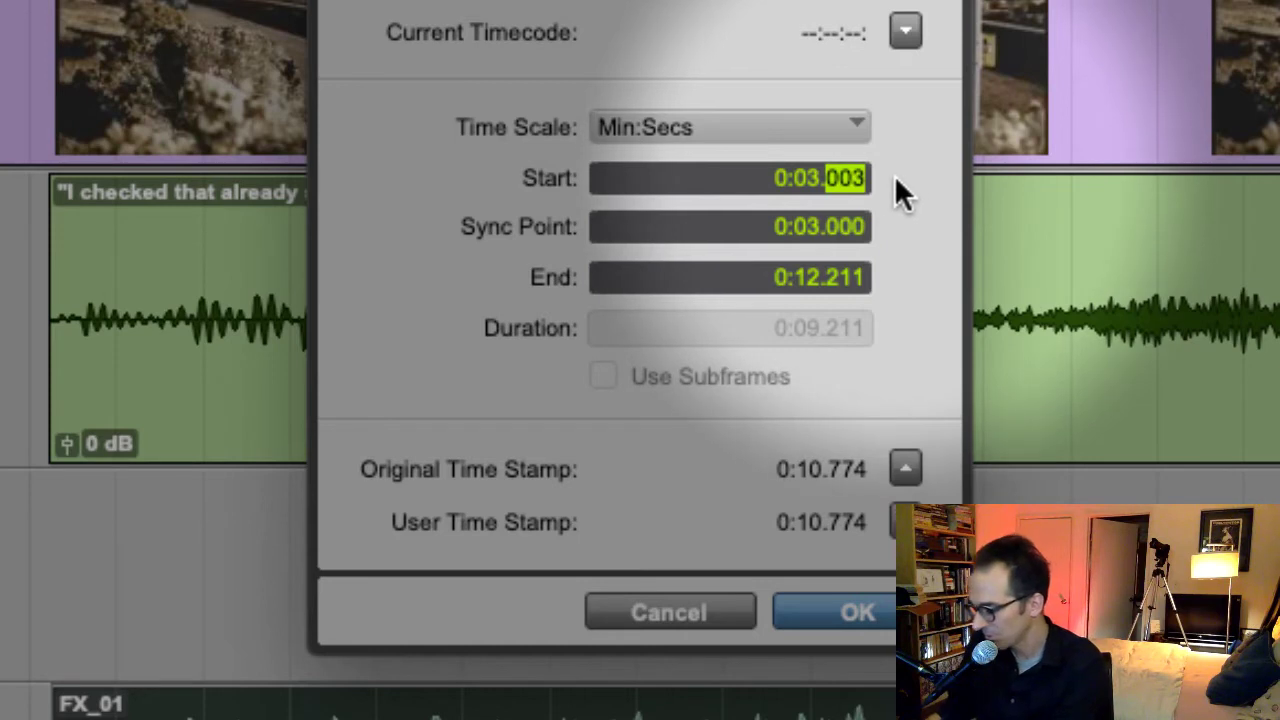
{"action": "key", "text": "BackSpace"}
{"action": "left_click", "coordinate": [810, 179]}
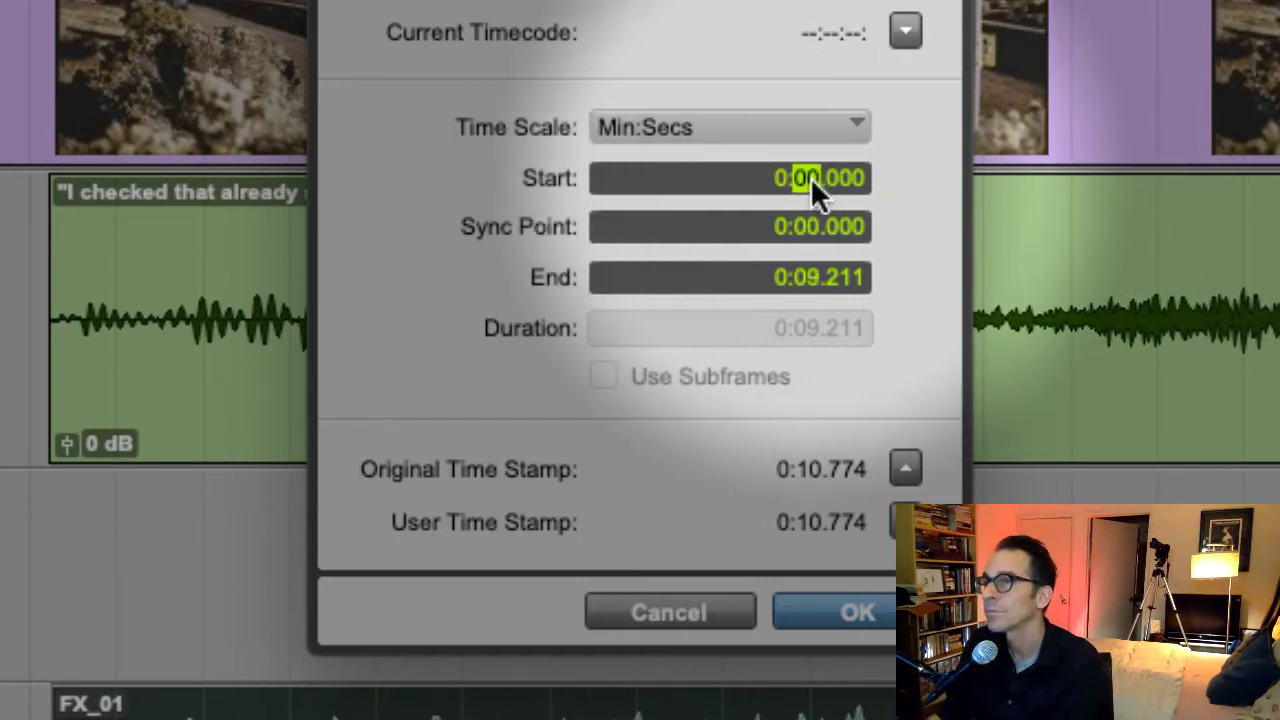
{"action": "type", "text": "03"}
{"action": "key", "text": "period"}
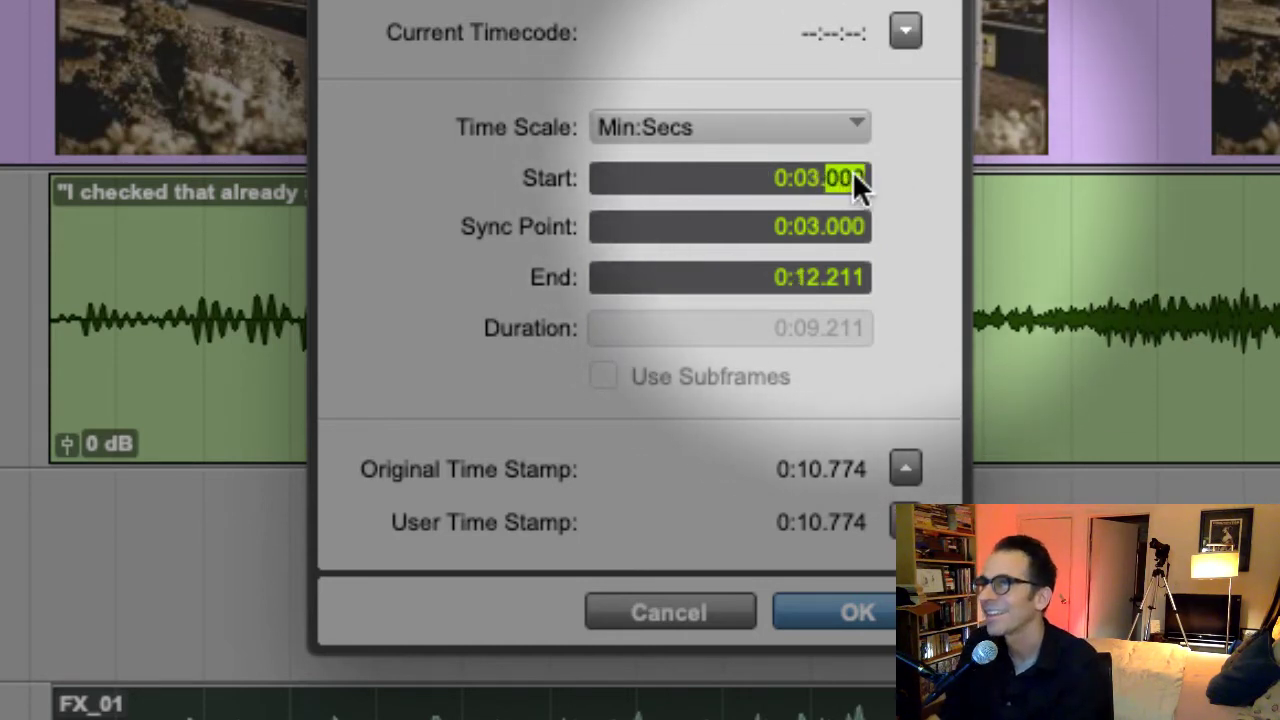
{"action": "type", "text": "2"}
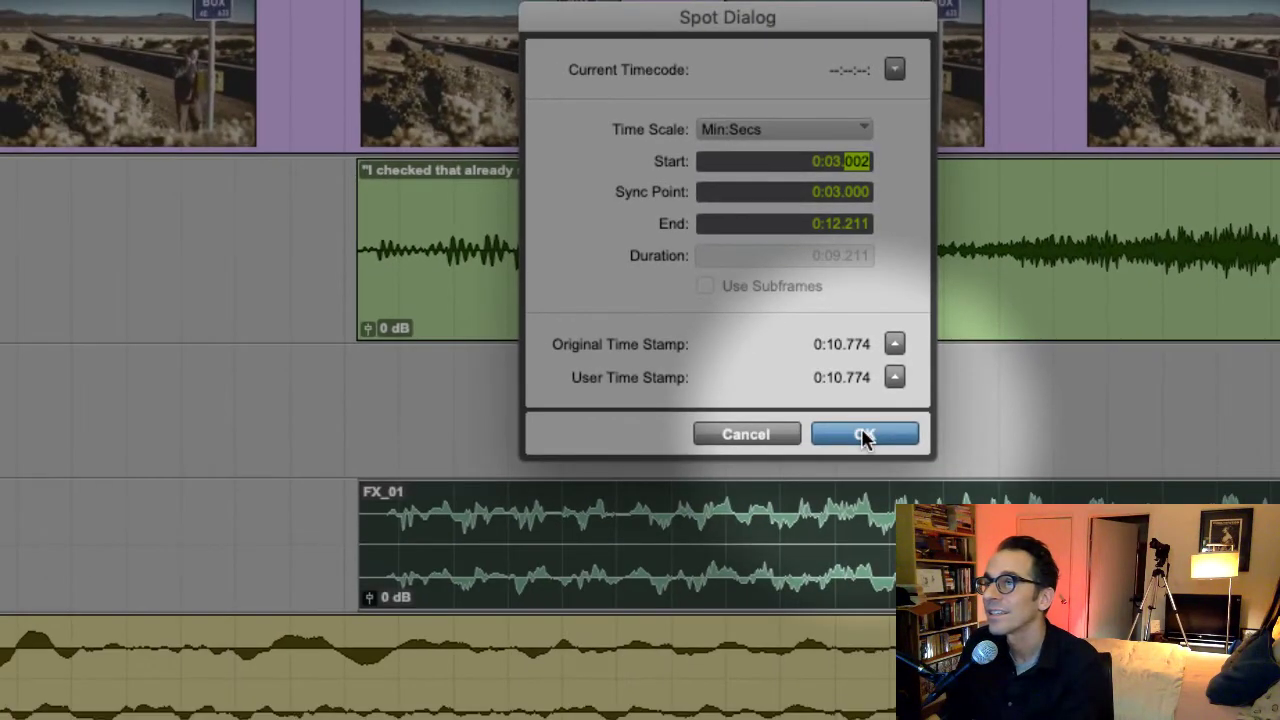
{"action": "left_click", "coordinate": [864, 434]}
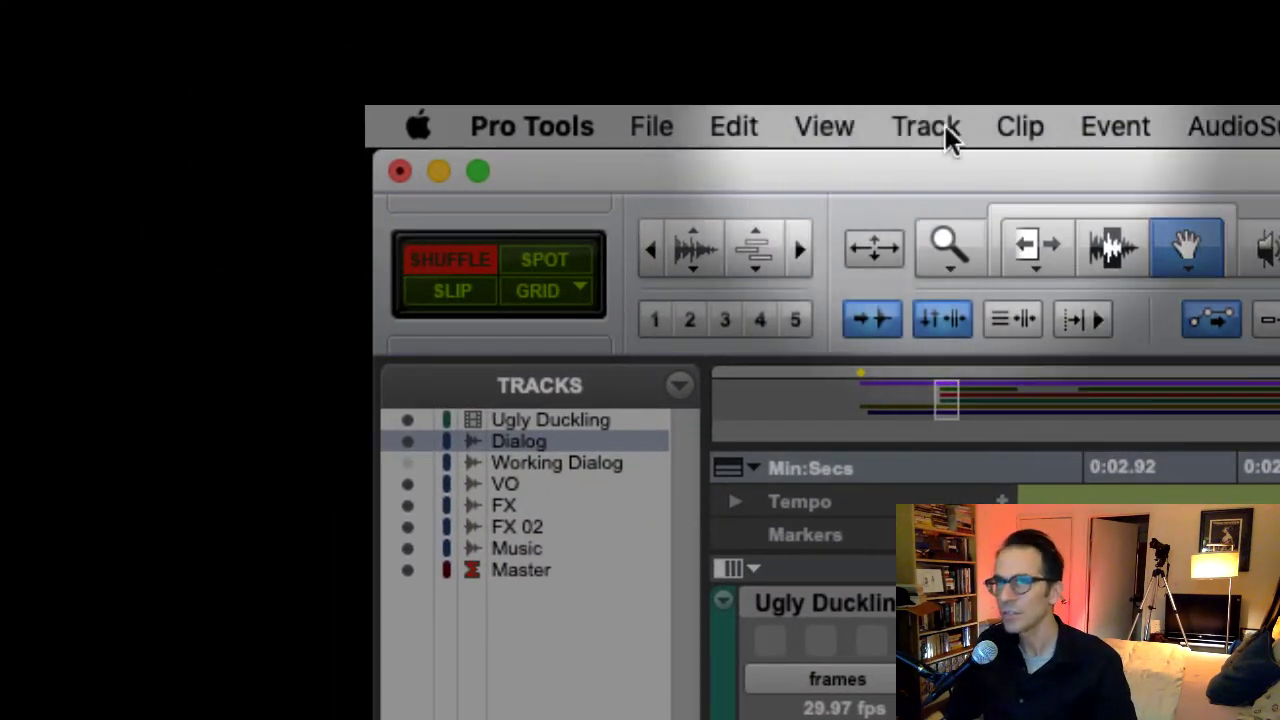
Step: Split the "I checked that already sir" clip on the Dialog track at 0:03.298, 0:03.652 and 0:03.867
{"action": "left_click", "coordinate": [648, 252]}
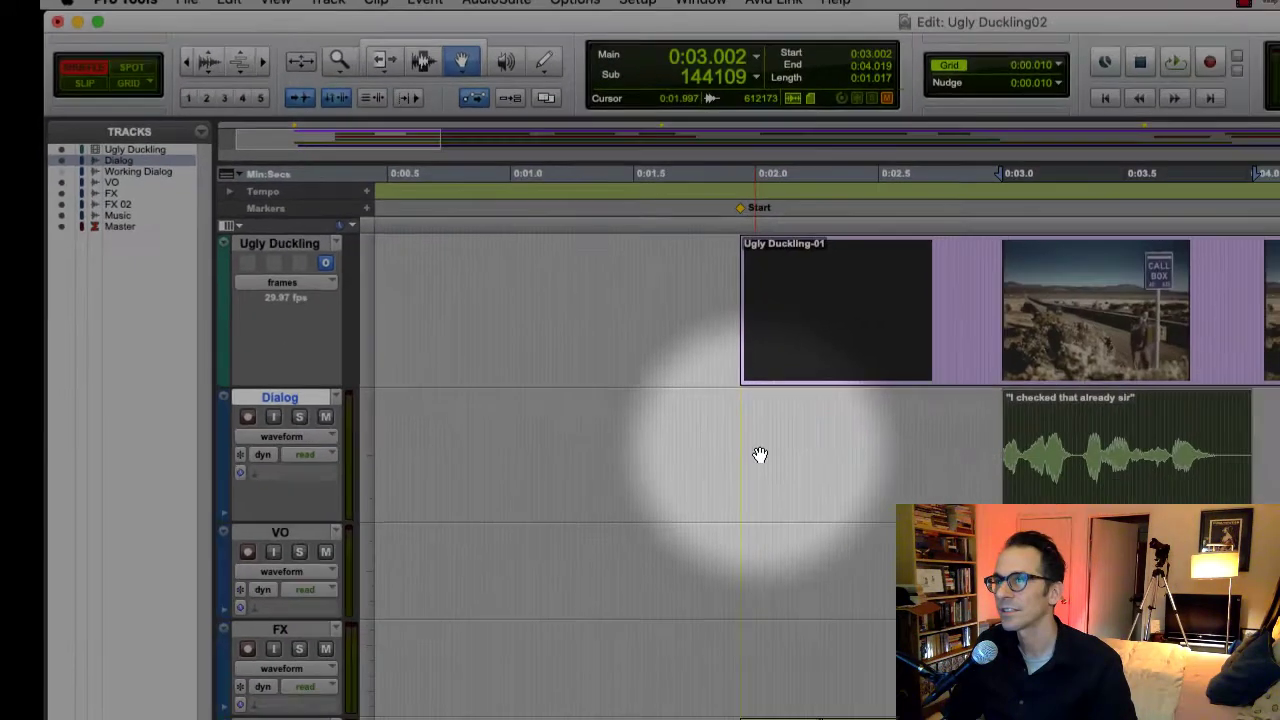
{"action": "left_click", "coordinate": [1007, 377]}
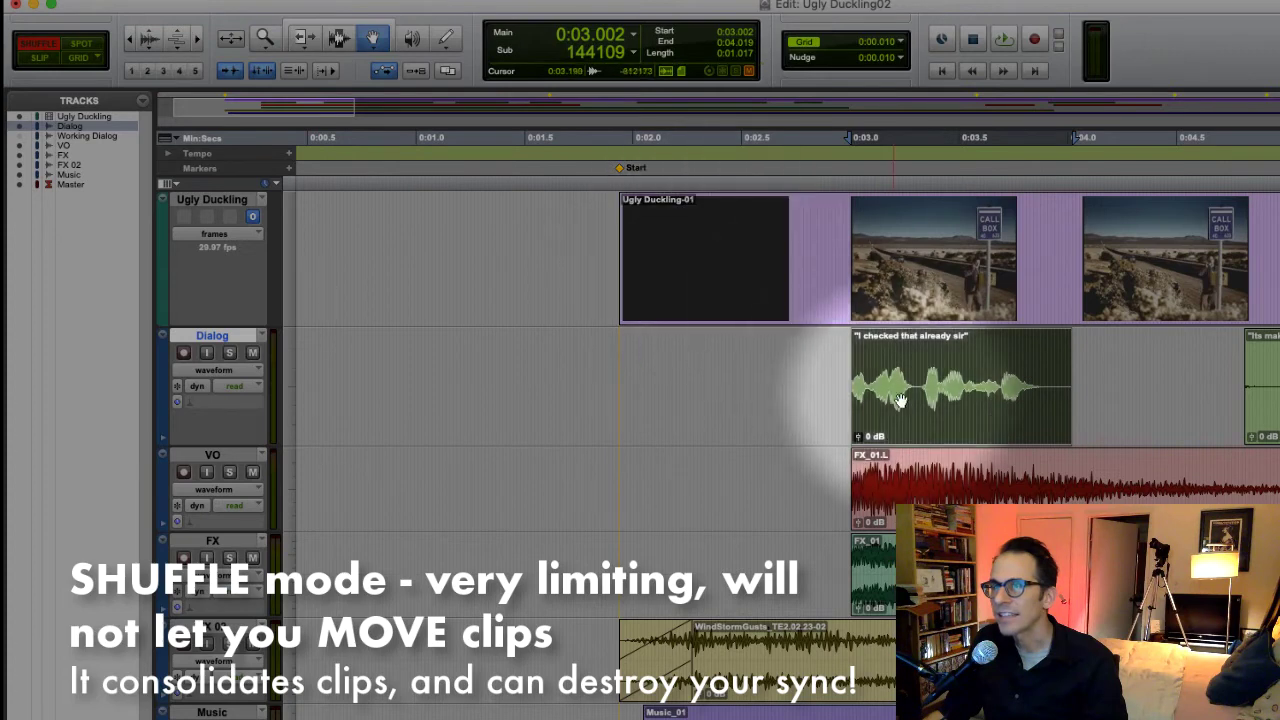
{"action": "left_click", "coordinate": [197, 40]}
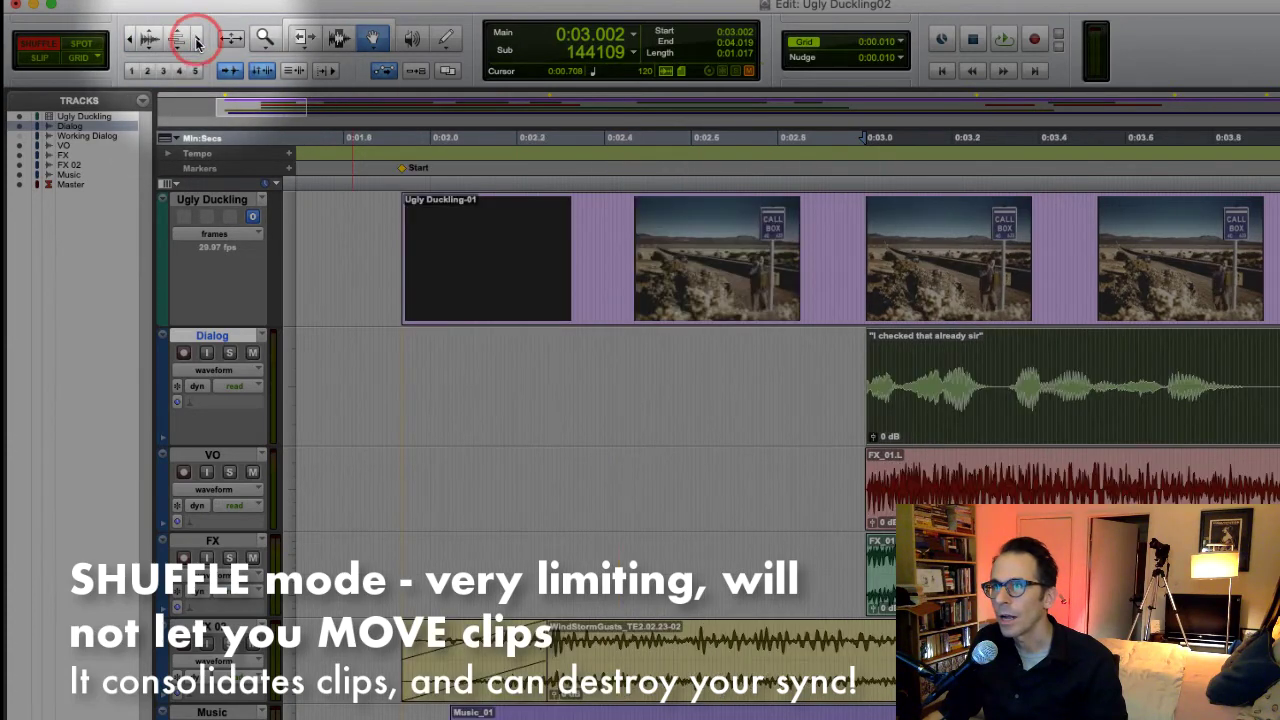
{"action": "scroll", "coordinate": [596, 566], "scroll_direction": "right", "scroll_amount": 10}
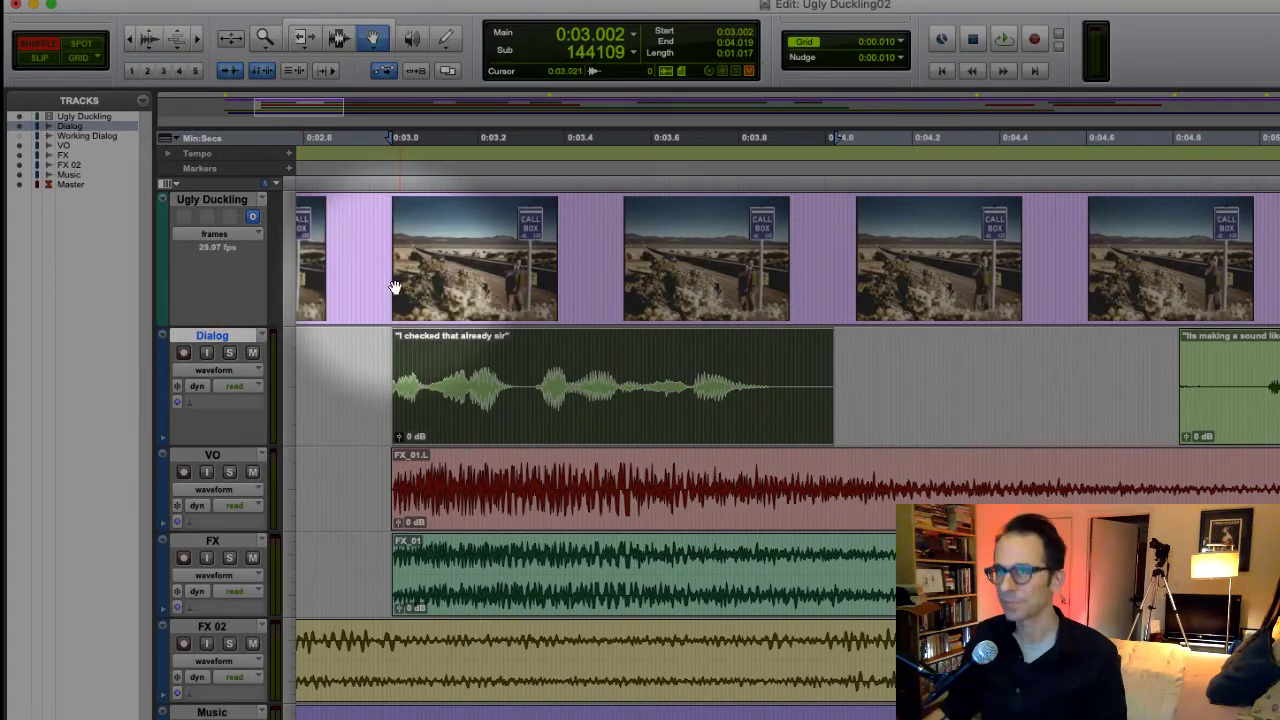
{"action": "left_click", "coordinate": [338, 38]}
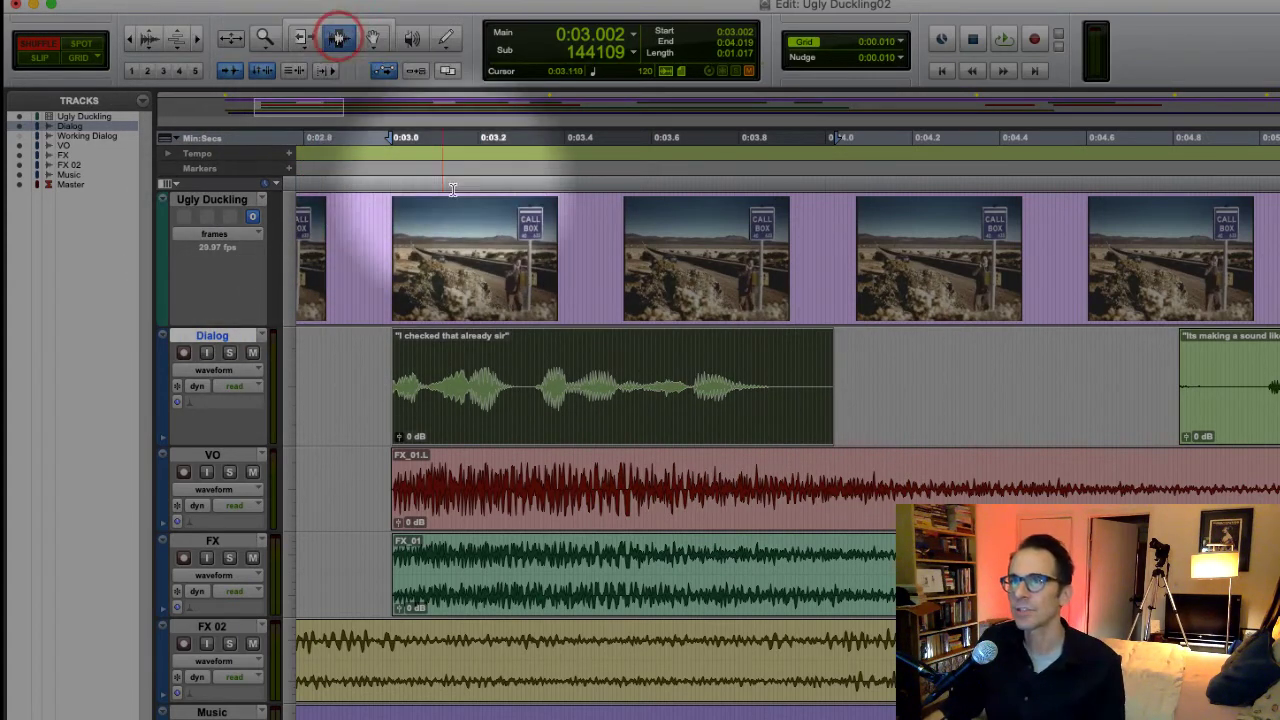
{"action": "left_click", "coordinate": [520, 361]}
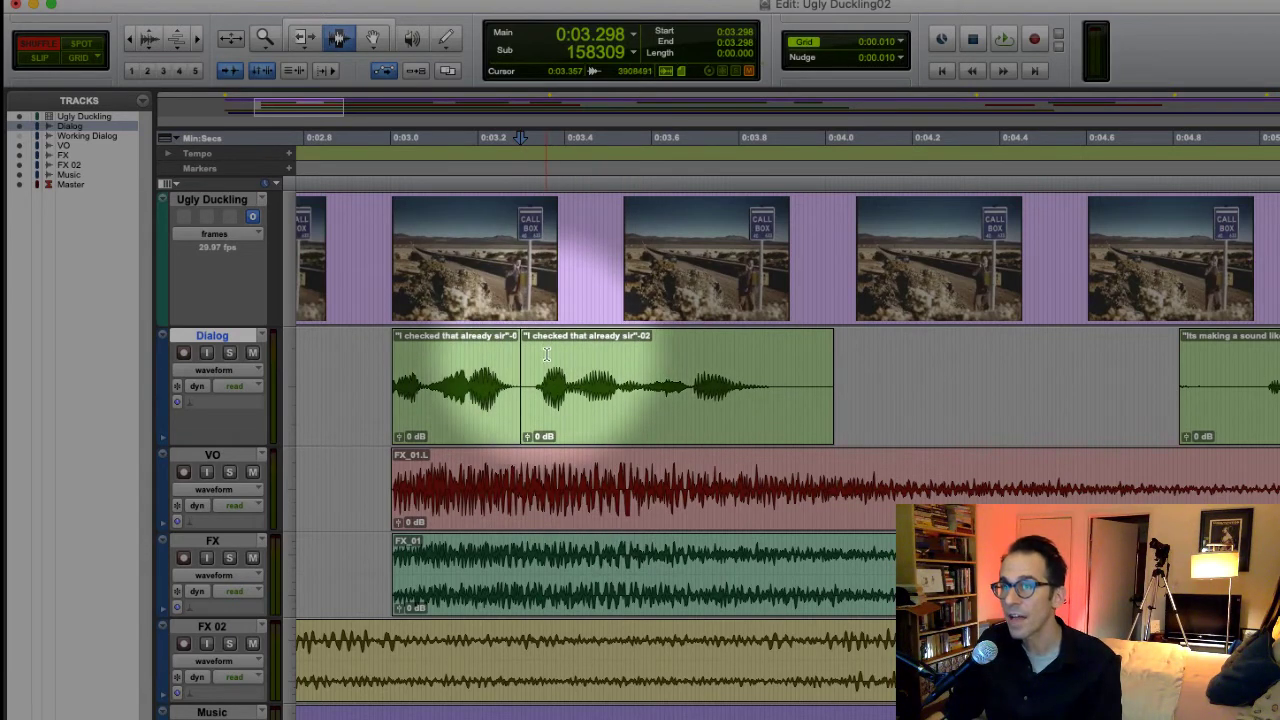
{"action": "left_click", "coordinate": [674, 359]}
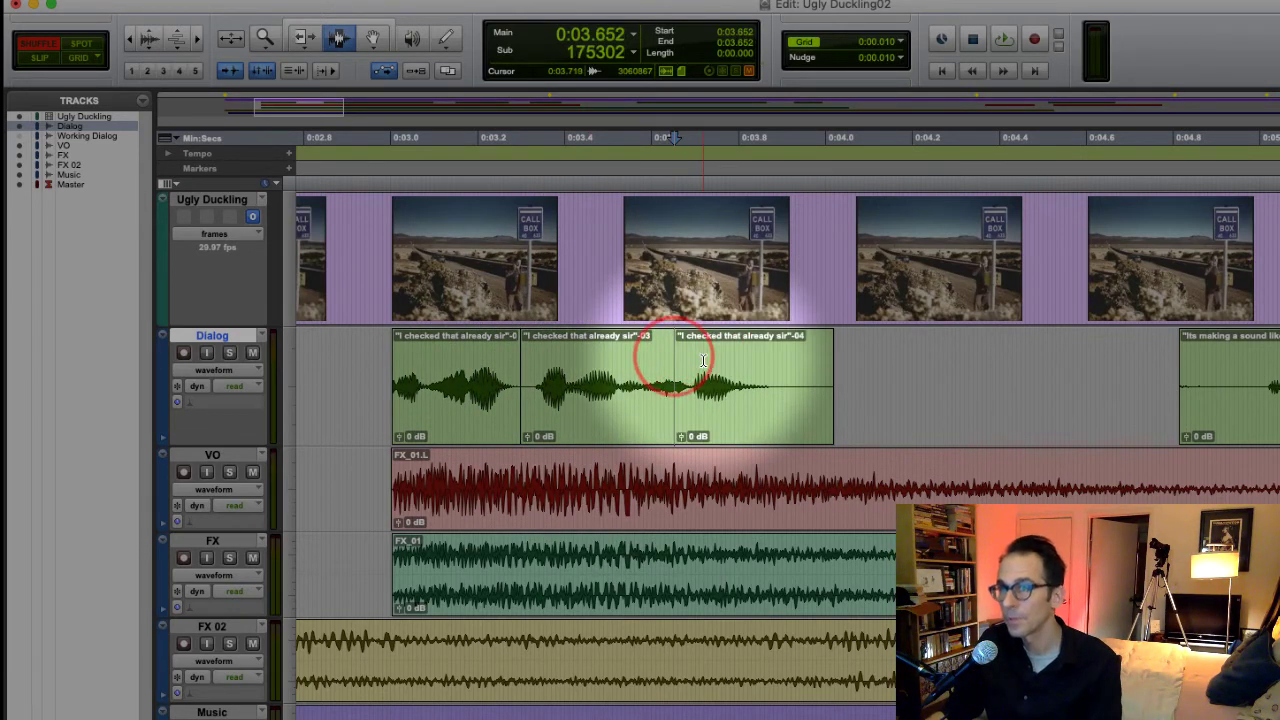
{"action": "key", "text": "super+e"}
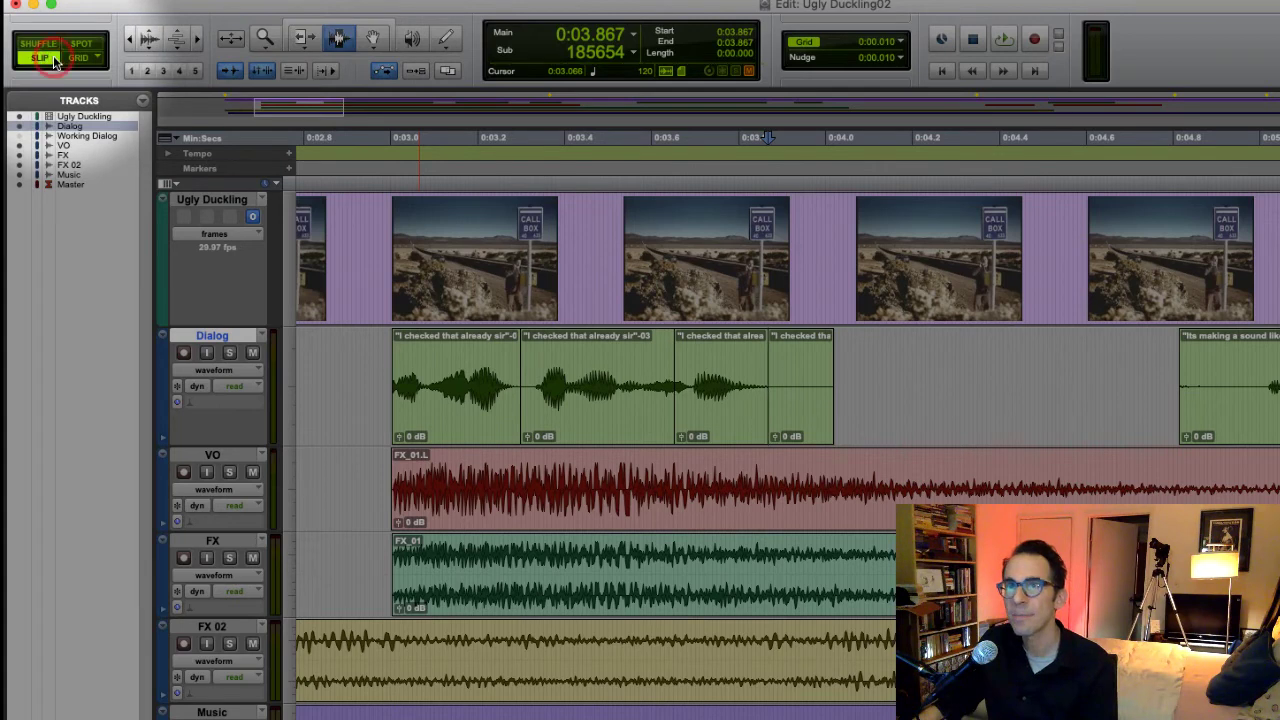
Step: Try deleting the second piece of the split "I checked that already sir" clip in Slip mode, and undo the deletion
{"action": "left_click", "coordinate": [372, 38]}
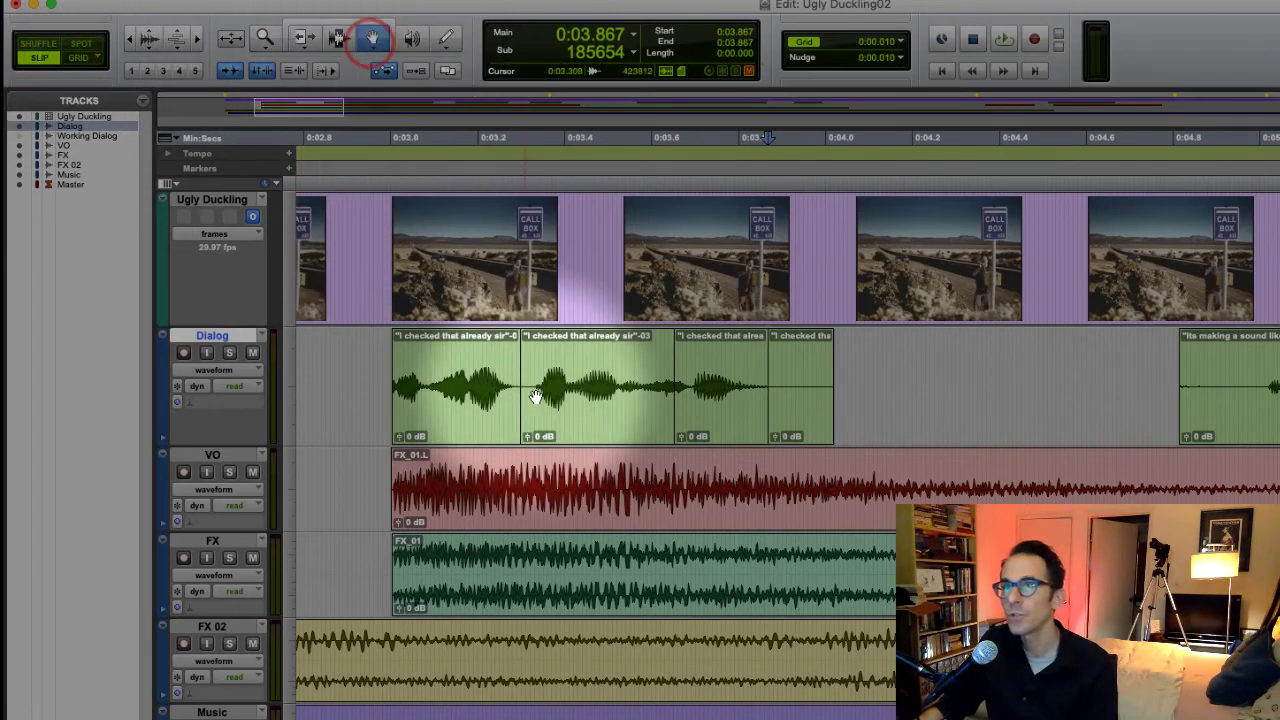
{"action": "left_click", "coordinate": [567, 395]}
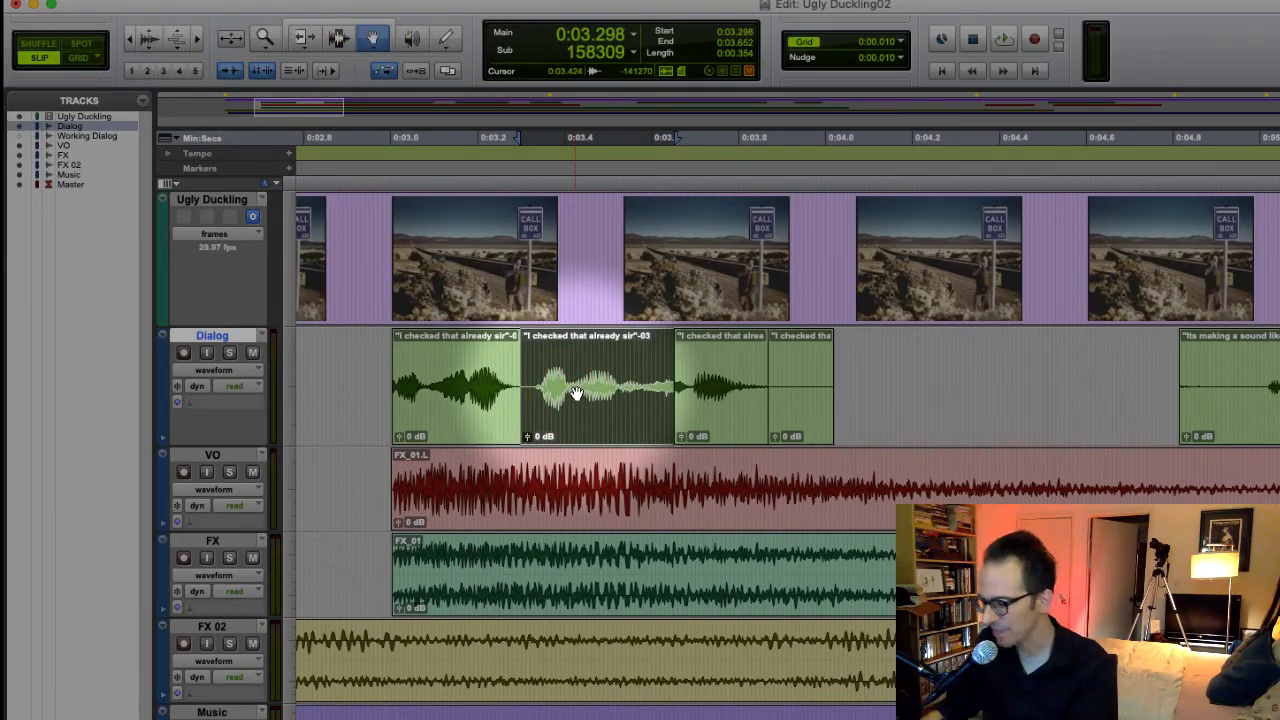
{"action": "key", "text": "Delete"}
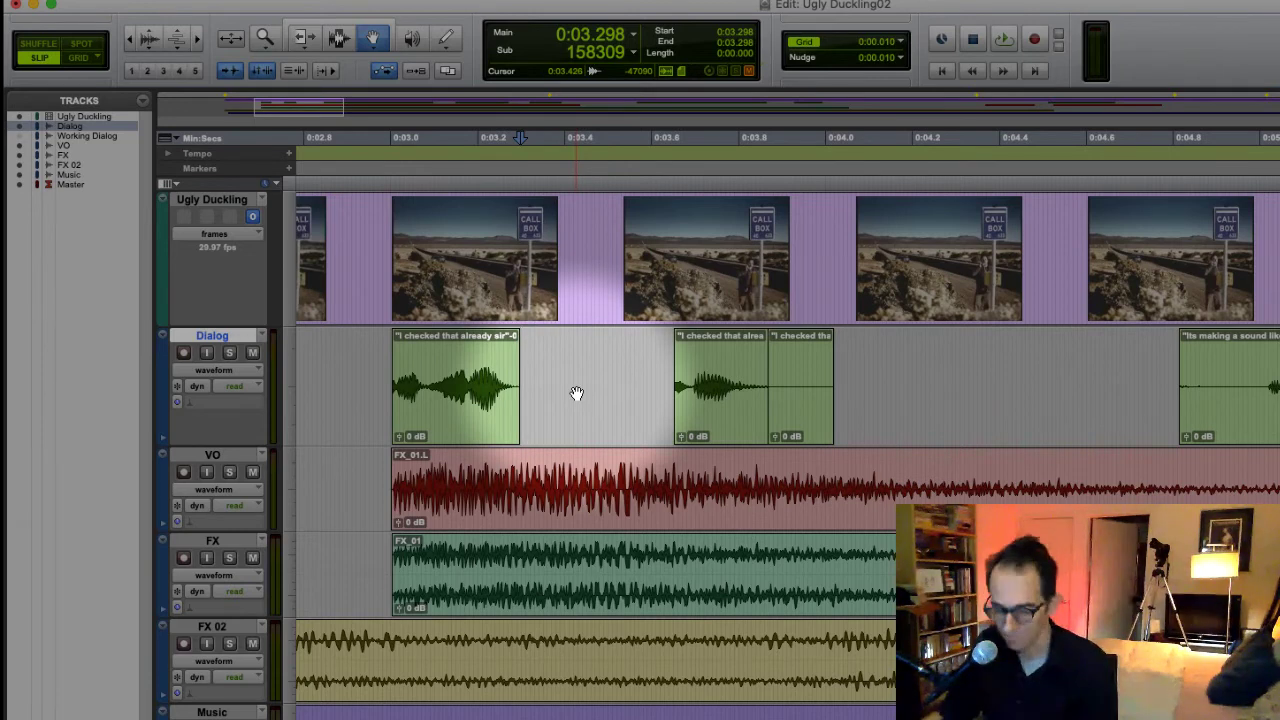
{"action": "key", "text": "super+z"}
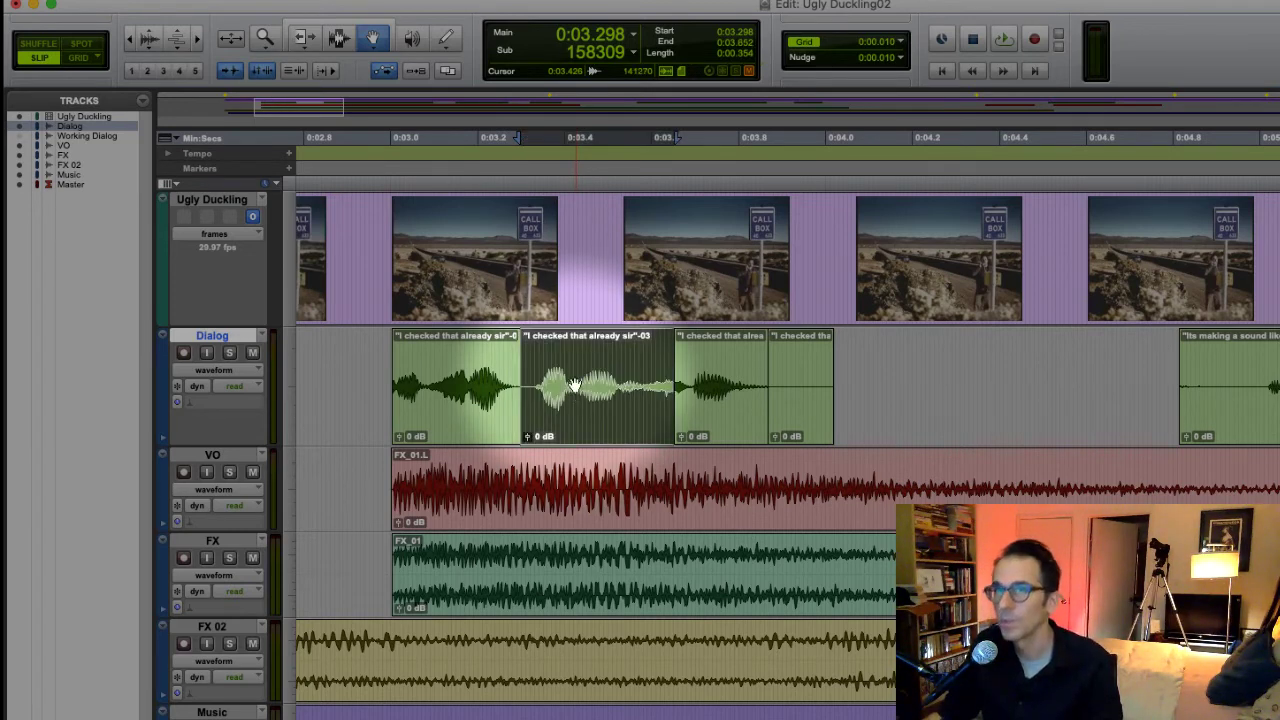
Step: Try deleting the last three pieces of the split "I checked that already sir" clip one by one in Shuffle mode, and undo the deletions
{"action": "left_click", "coordinate": [40, 50]}
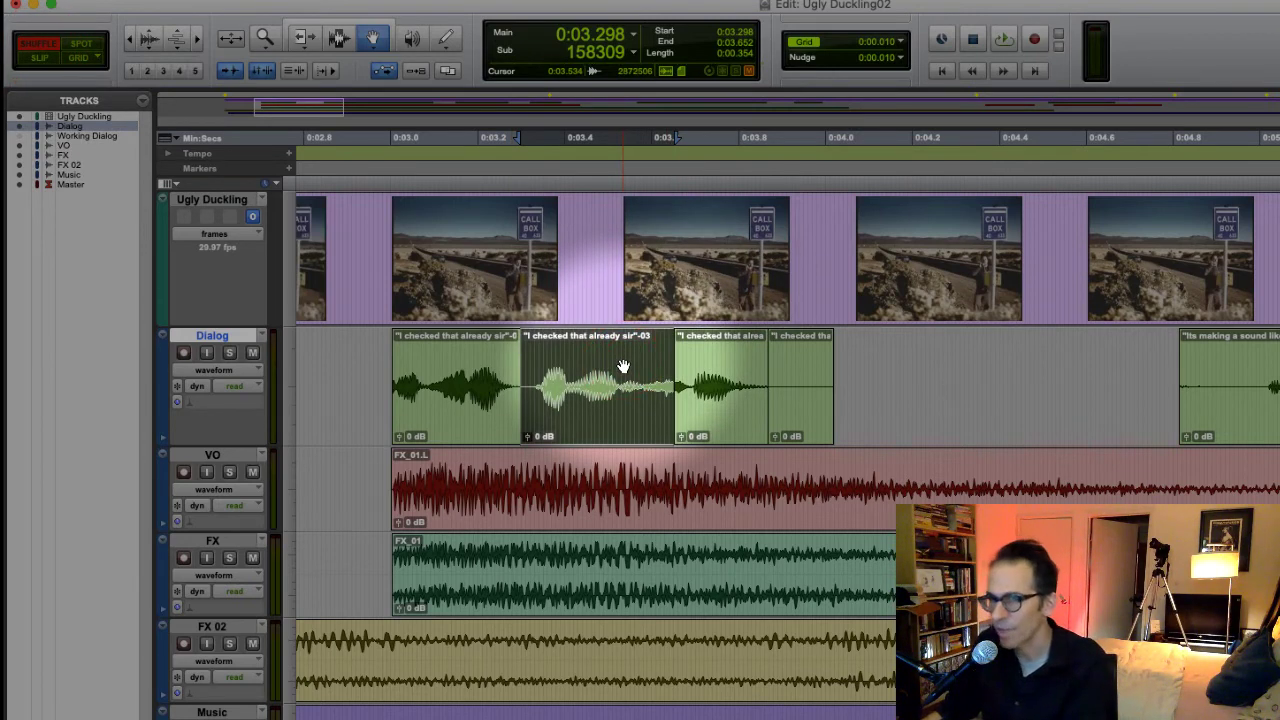
{"action": "key", "text": "Delete"}
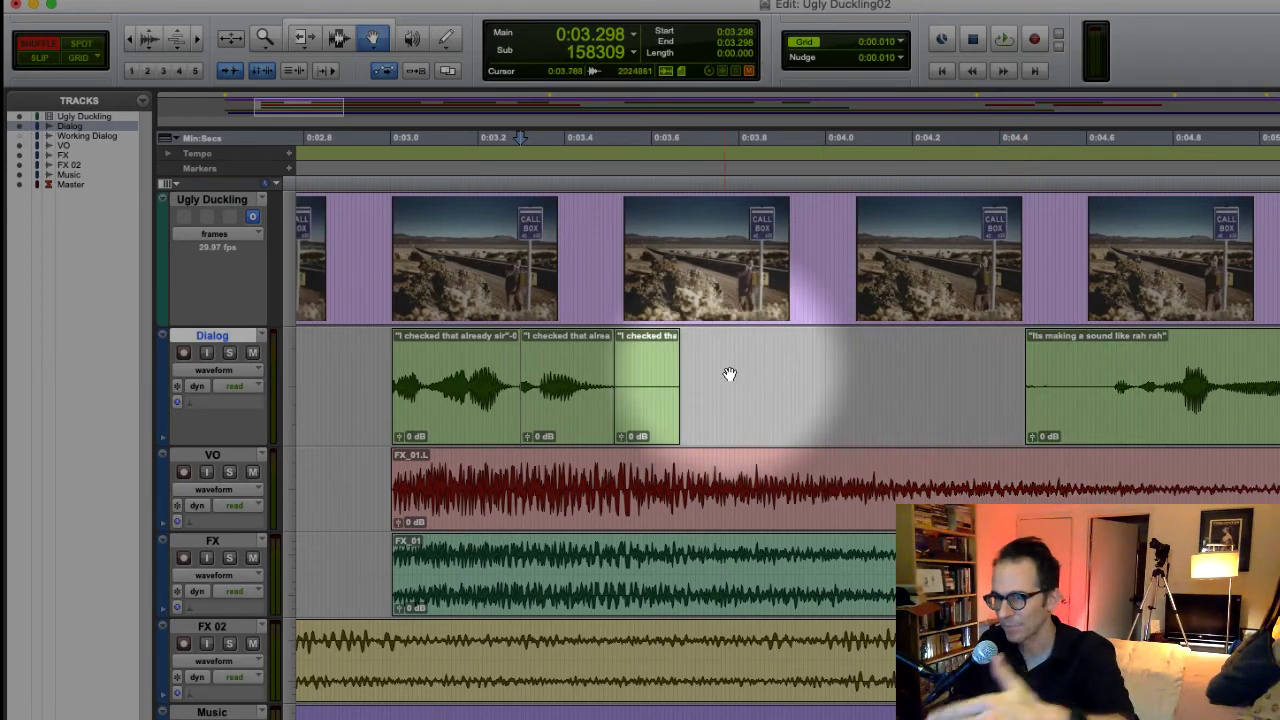
{"action": "left_click", "coordinate": [664, 377]}
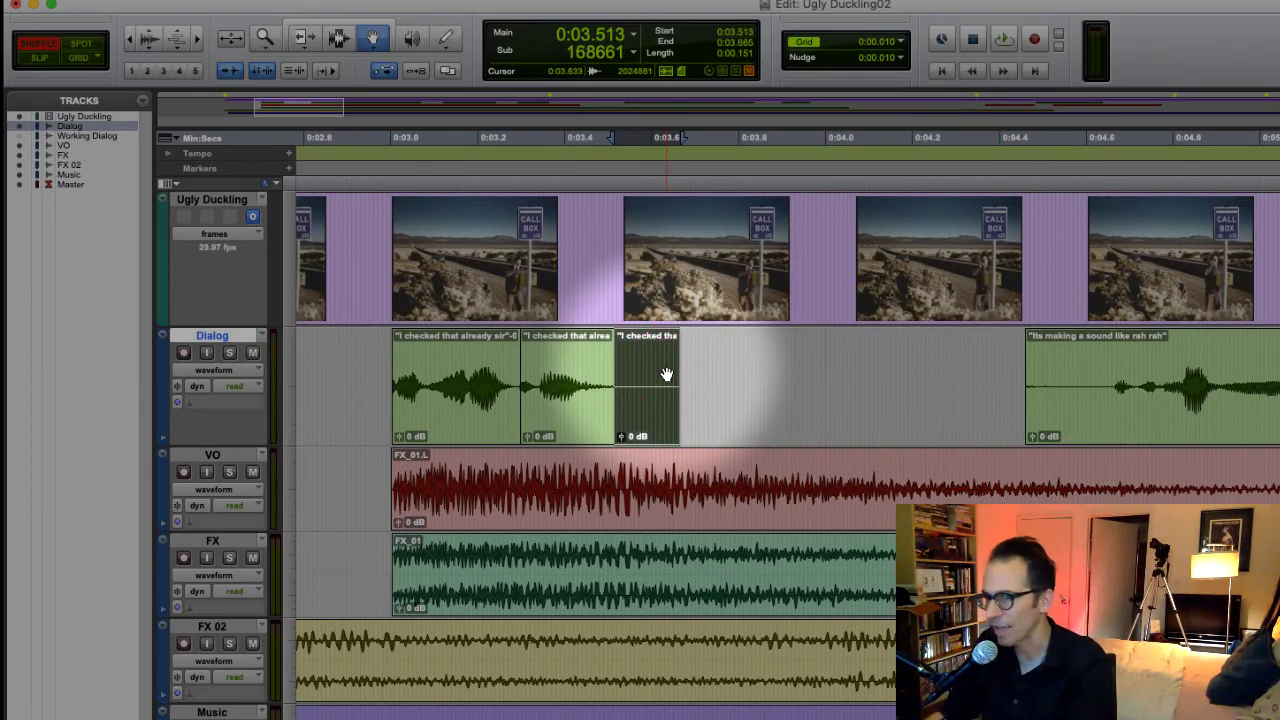
{"action": "key", "text": "Delete"}
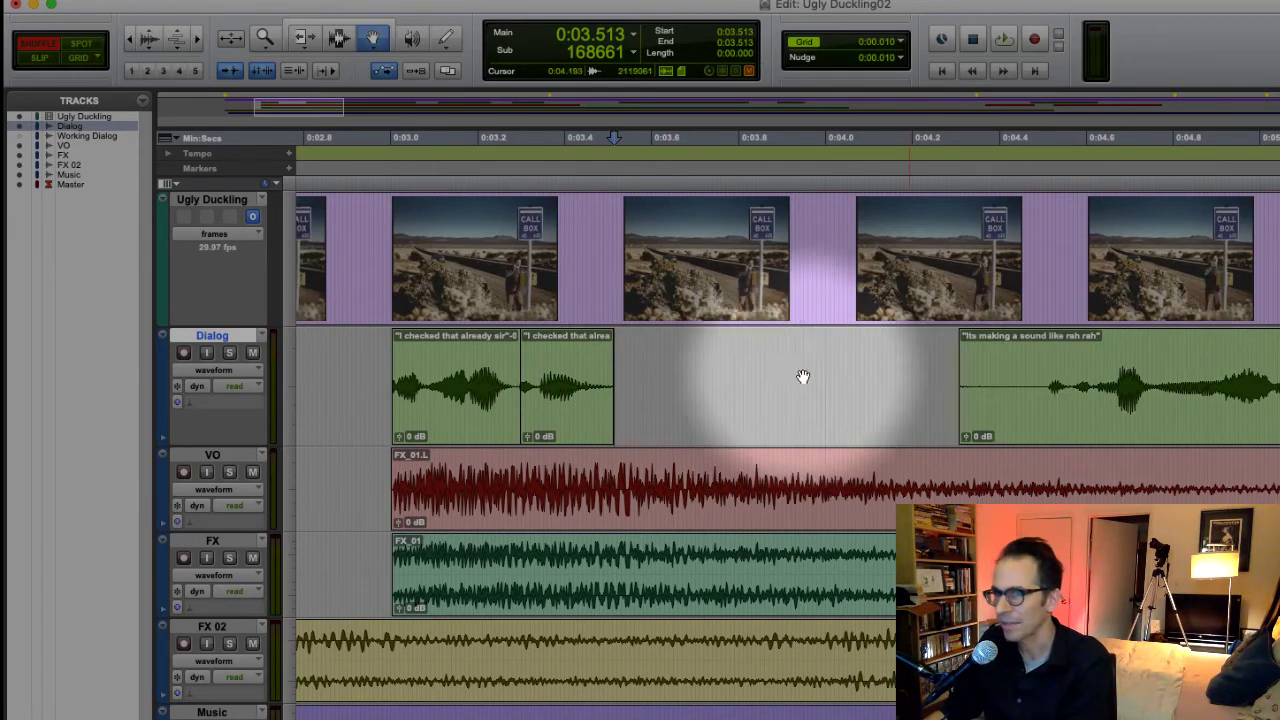
{"action": "left_click", "coordinate": [560, 390]}
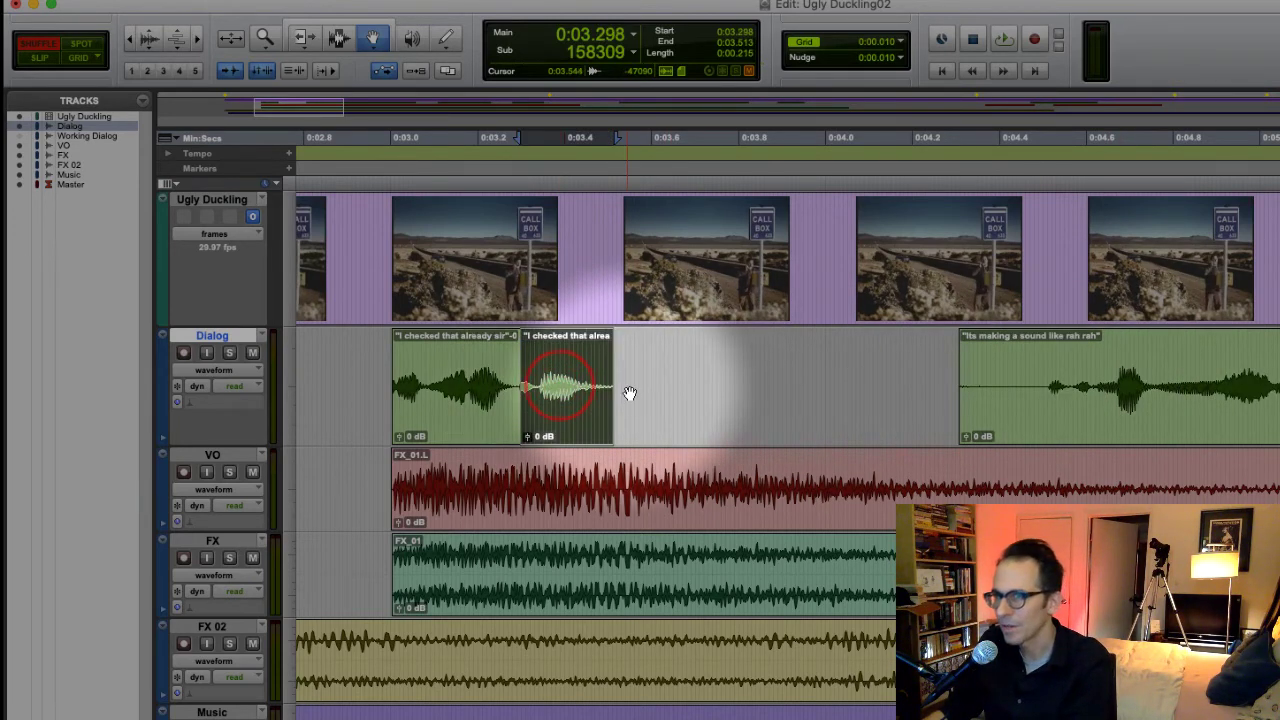
{"action": "key", "text": "Delete"}
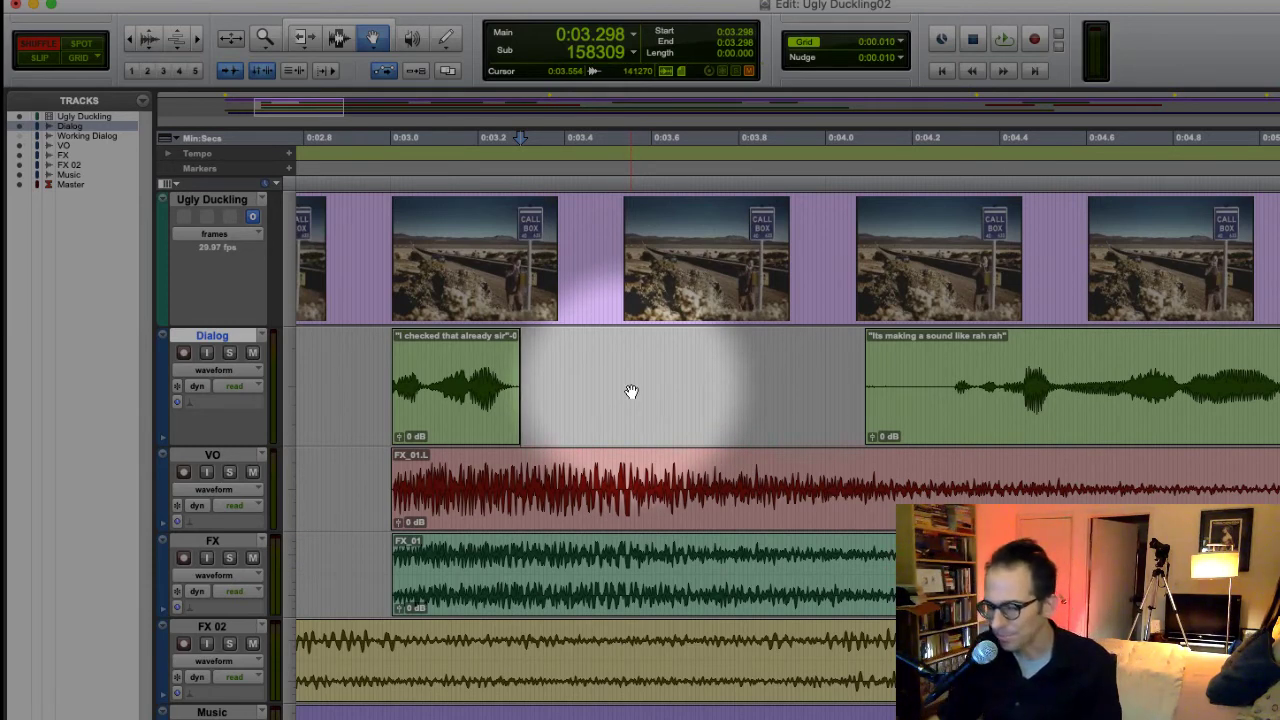
{"action": "key", "text": "super+z"}
{"action": "key", "text": "super+z"}
{"action": "key", "text": "super+z"}
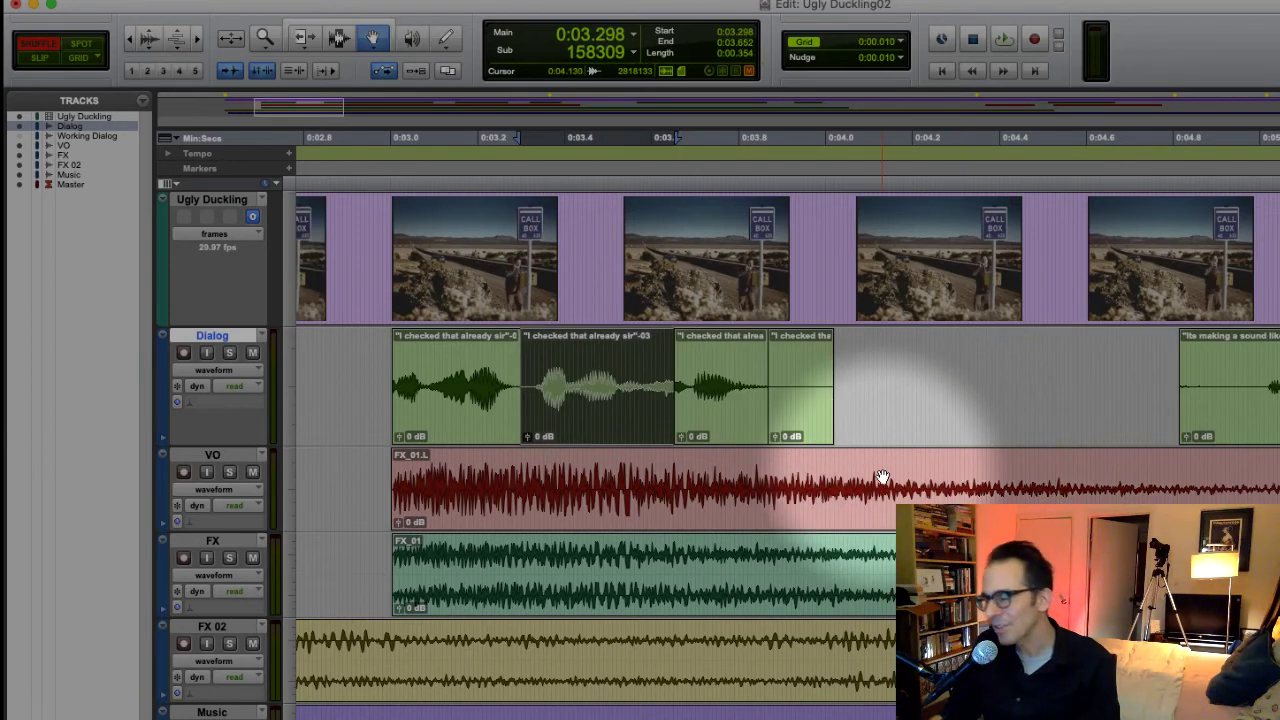
Step: Delete the second piece of the split "I checked that already sir" clip from the Dialog track in Shuffle mode
{"action": "left_click", "coordinate": [129, 40]}
{"action": "left_click", "coordinate": [129, 40]}
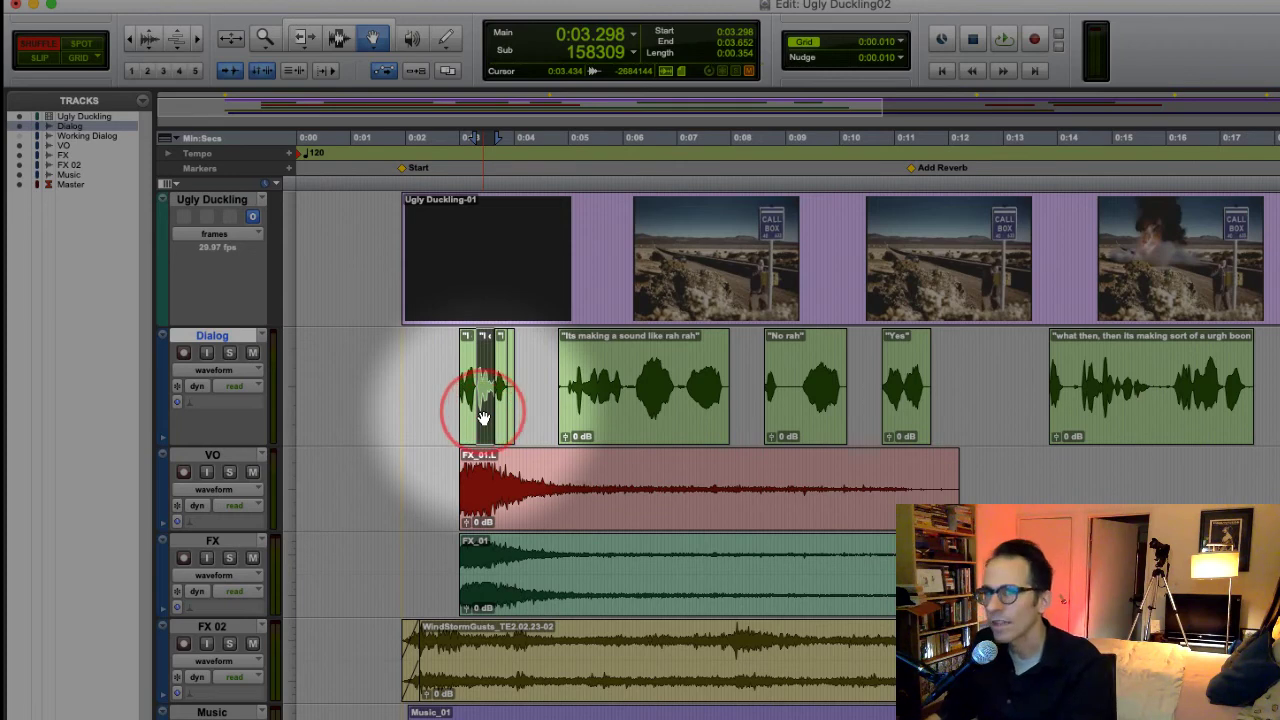
{"action": "key", "text": "Delete"}
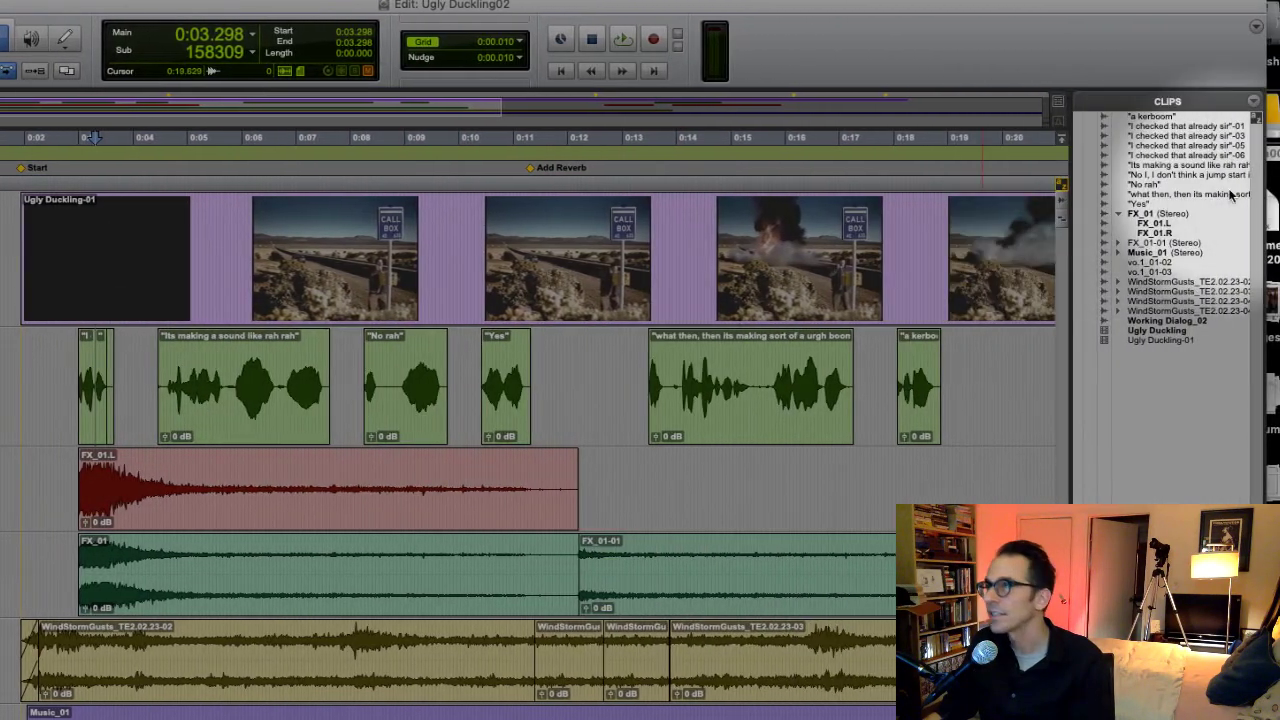
Step: Try twice inserting FX_01.L directly after the "Yes" clip on the Dialog track in Shuffle mode, undoing each insertion
{"action": "left_click", "coordinate": [1153, 223]}
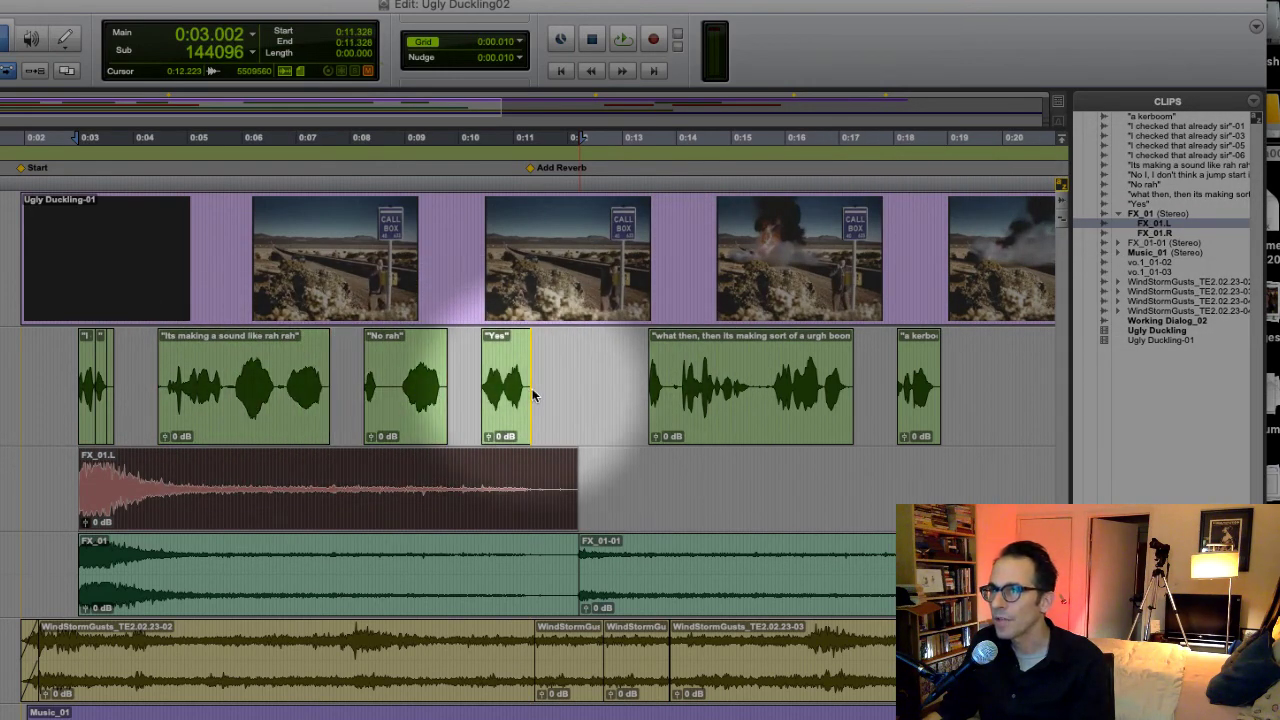
{"action": "left_click", "coordinate": [364, 388]}
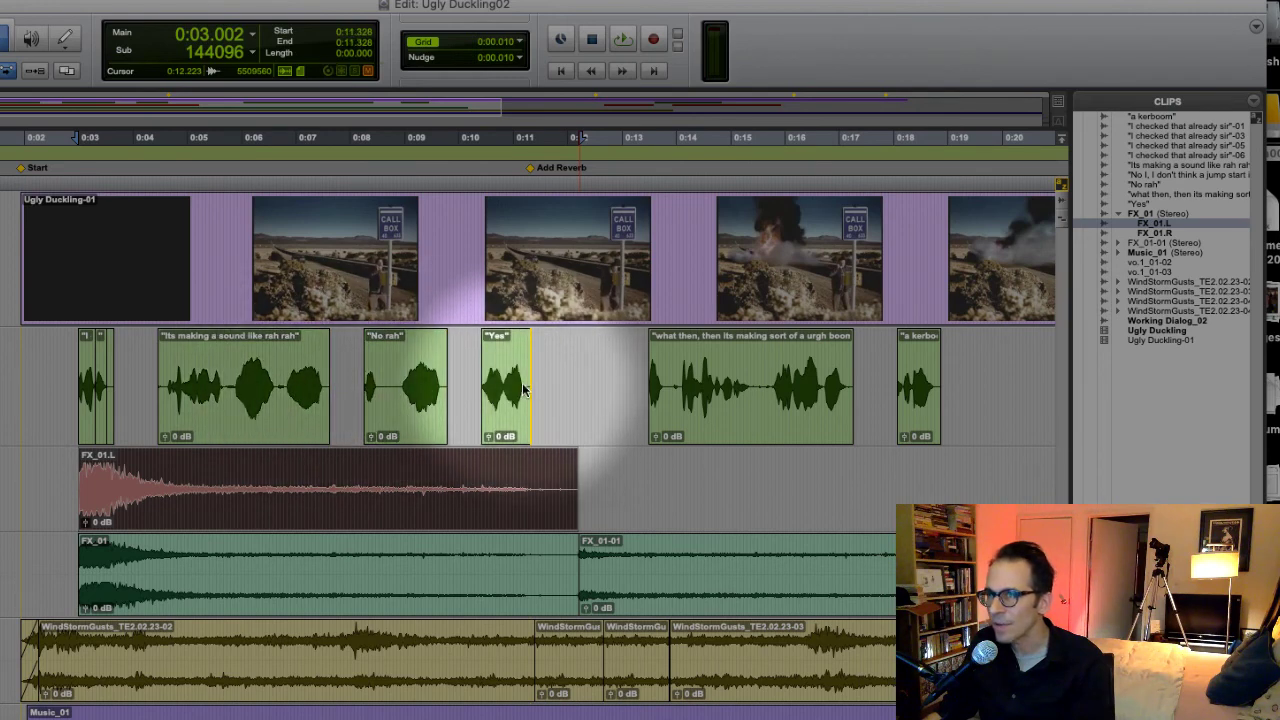
{"action": "left_click_drag", "start_coordinate": [377, 384], "coordinate": [511, 388]}
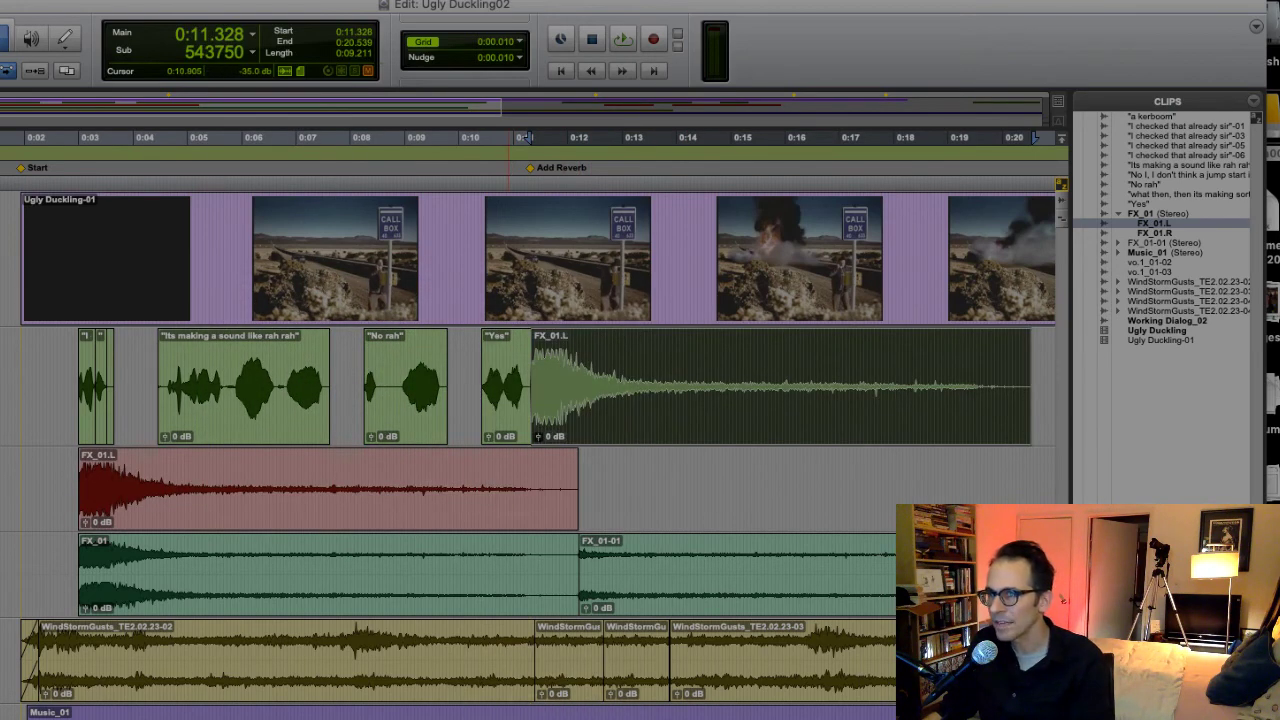
{"action": "scroll", "coordinate": [528, 409], "scroll_direction": "right", "scroll_amount": 10}
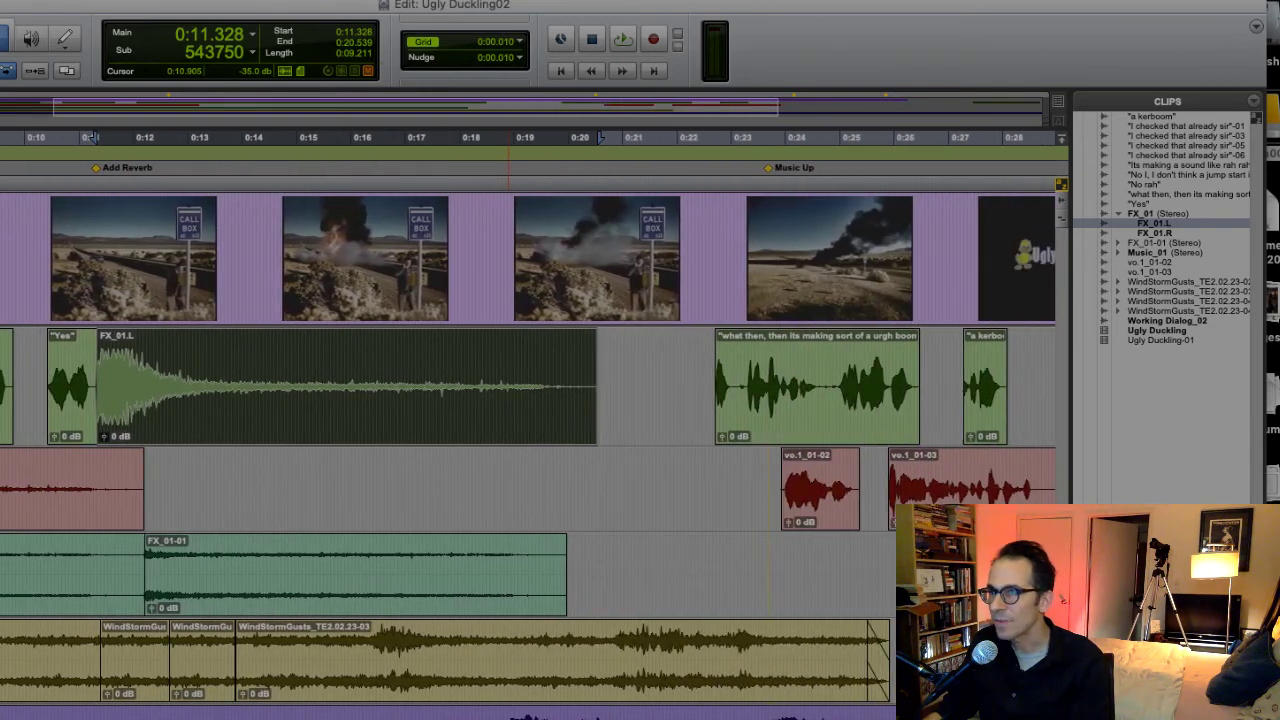
{"action": "key", "text": "ctrl+z"}
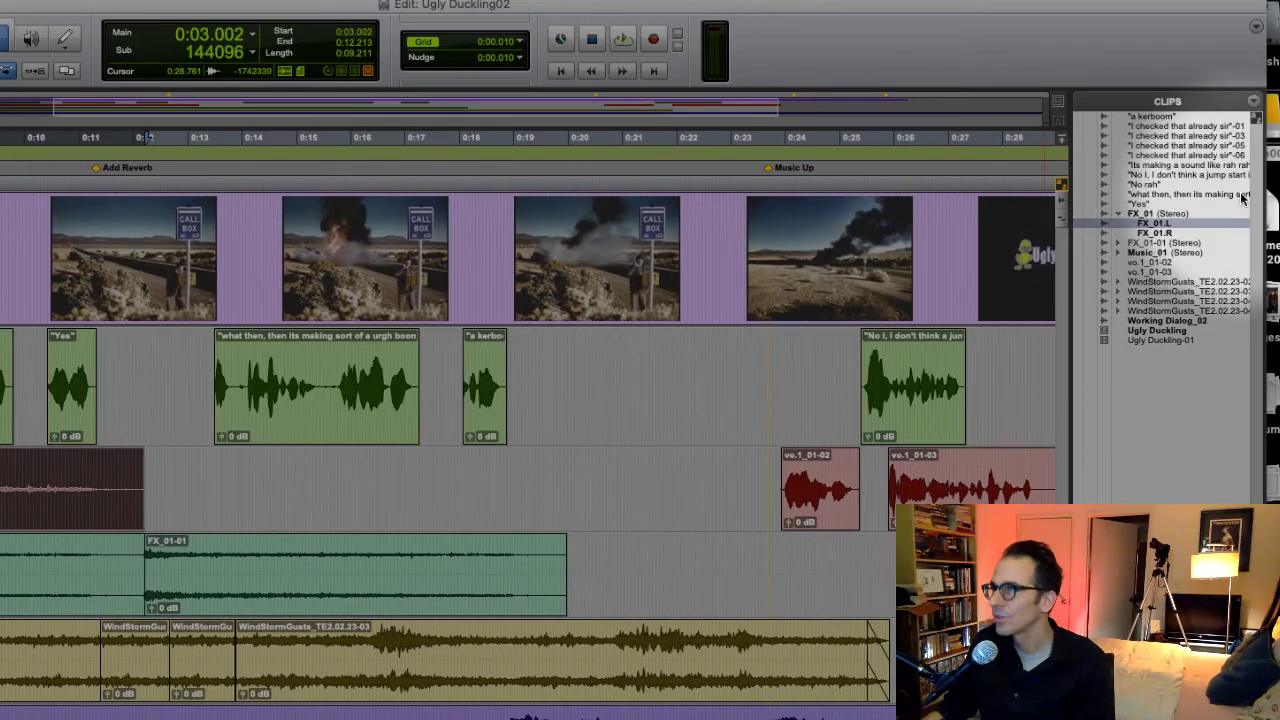
{"action": "left_click_drag", "start_coordinate": [1114, 220], "coordinate": [101, 425]}
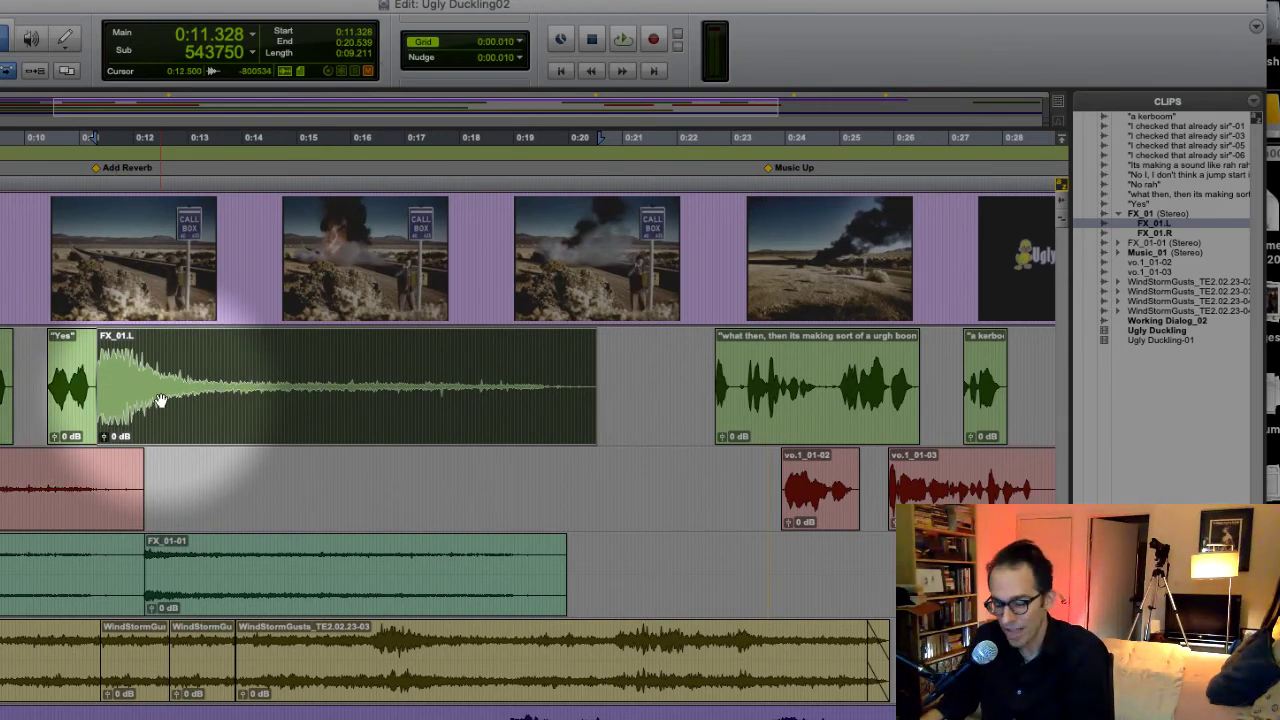
{"action": "key", "text": "ctrl+z"}
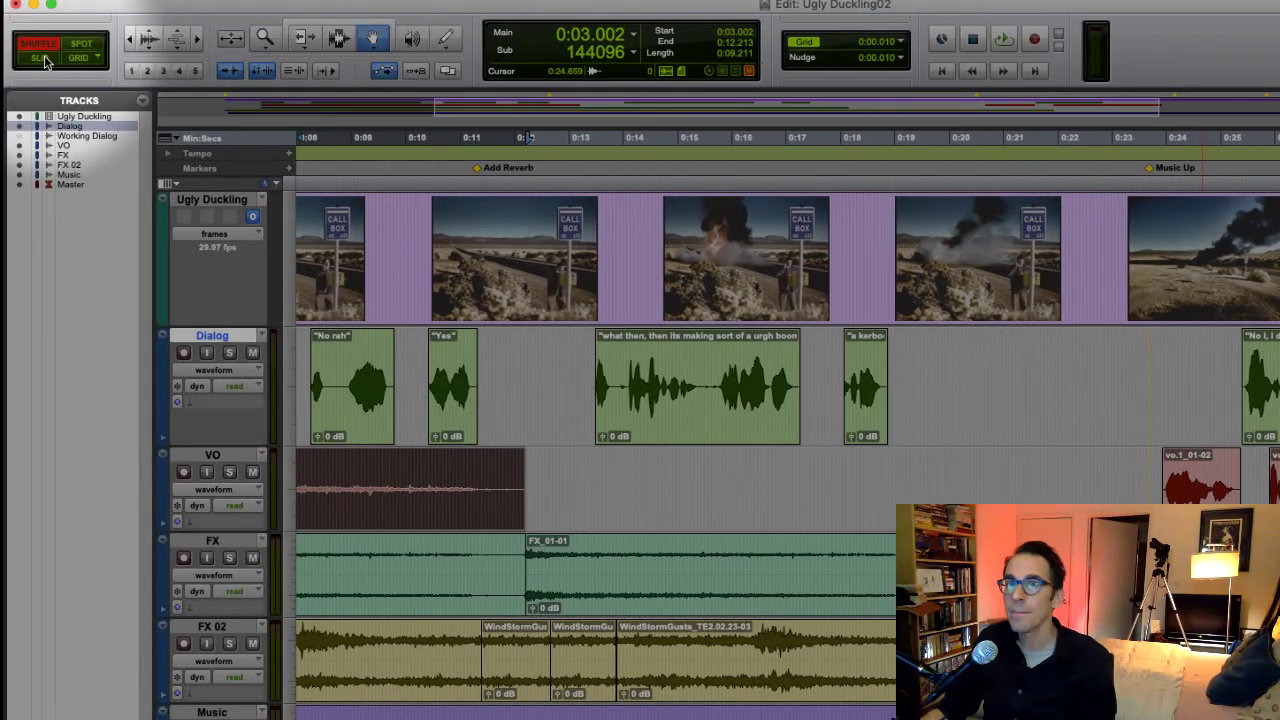
Step: Place FX_01.L over the "Yes" clip on the Dialog track in Slip mode, starting at 0:10.791, and delete the placed clip
{"action": "left_click", "coordinate": [40, 57]}
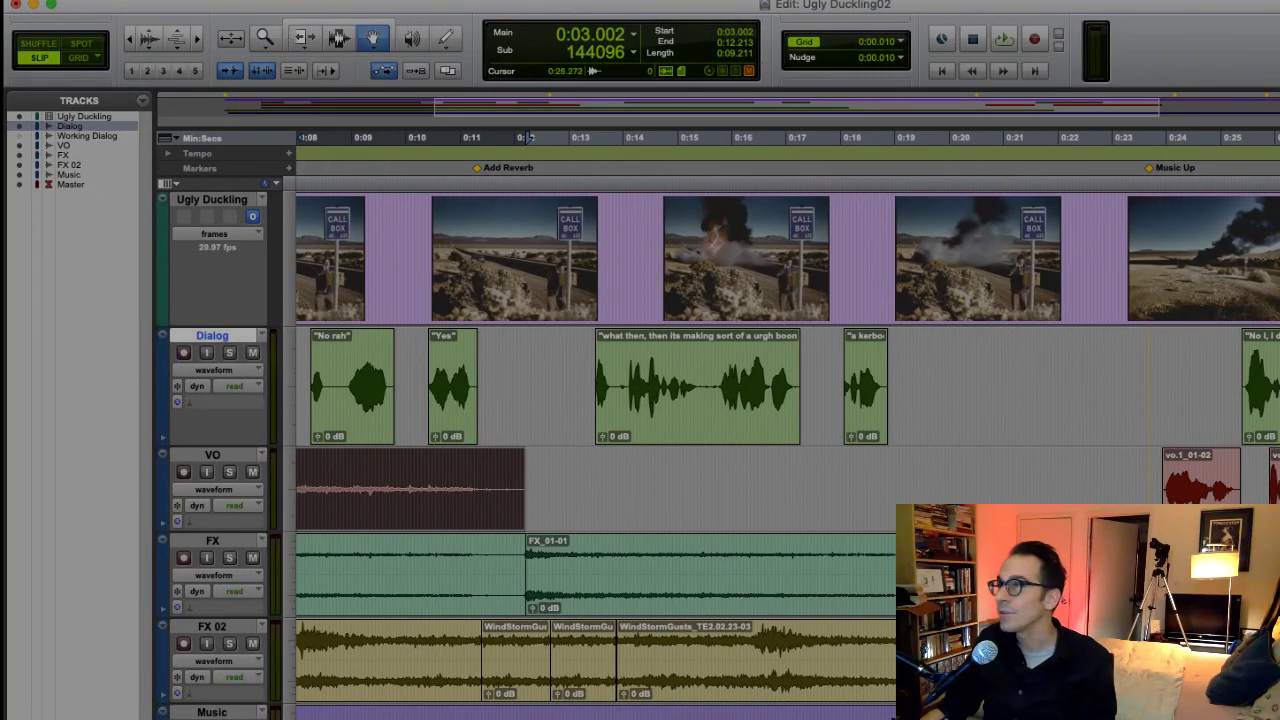
{"action": "left_click_drag", "start_coordinate": [1279, 306], "coordinate": [448, 400]}
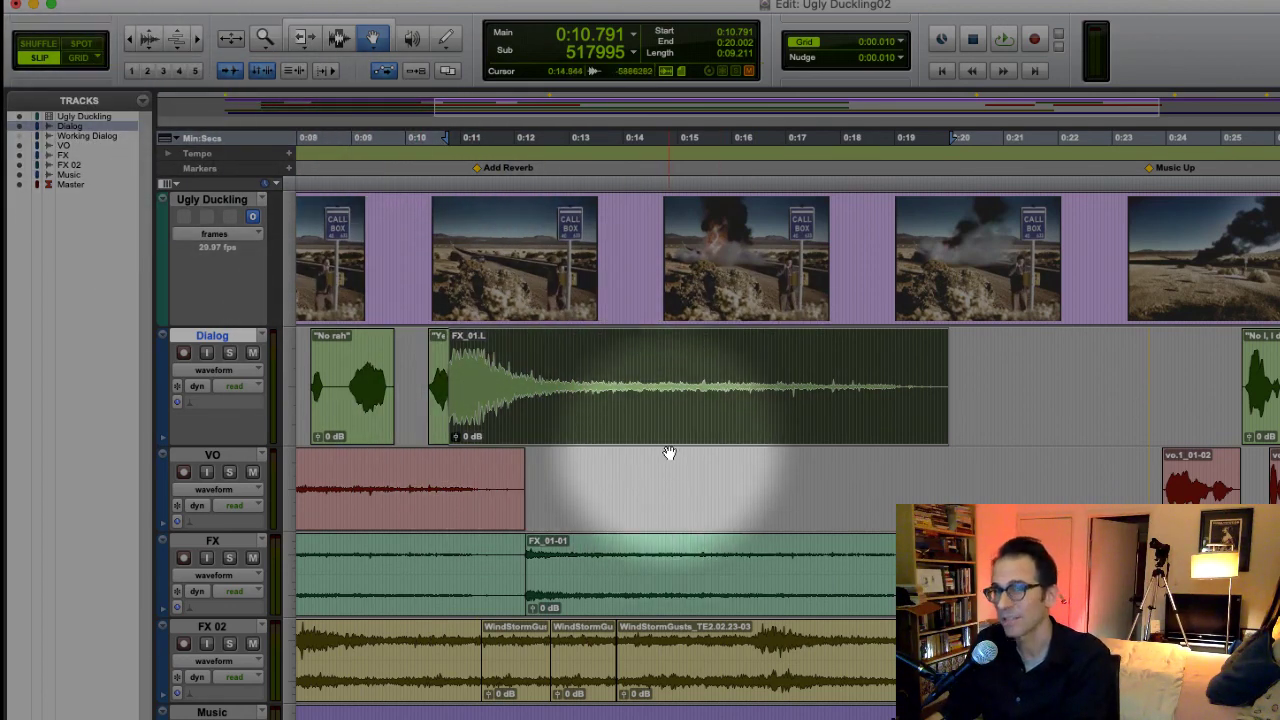
{"action": "key", "text": "Delete"}
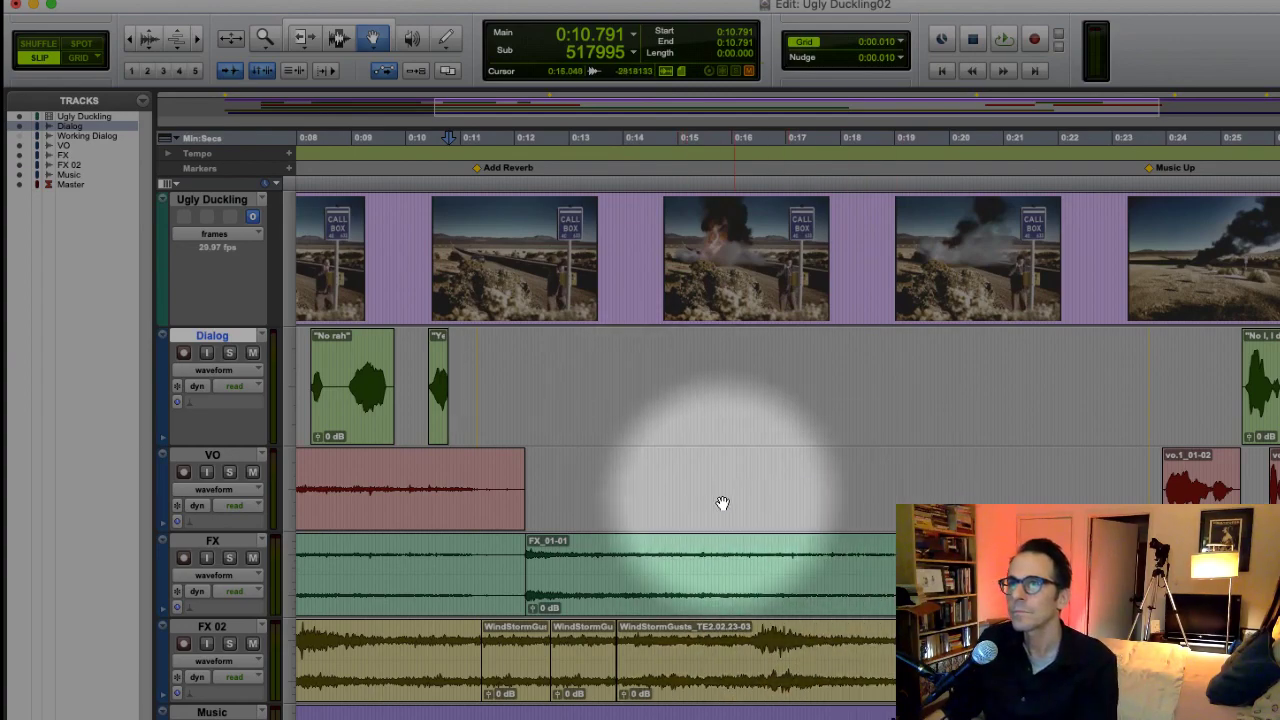